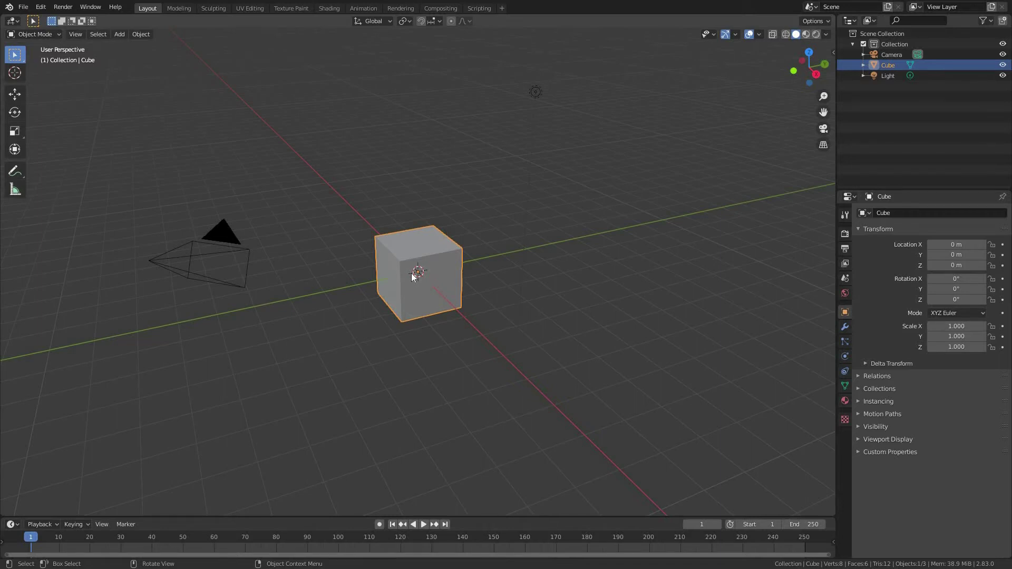
# Set the cube's X, Y and Z dimensions to 10 cm.
pyautogui.press('n')
pyautogui.moveTo(749, 214); pyautogui.dragTo(749, 235)
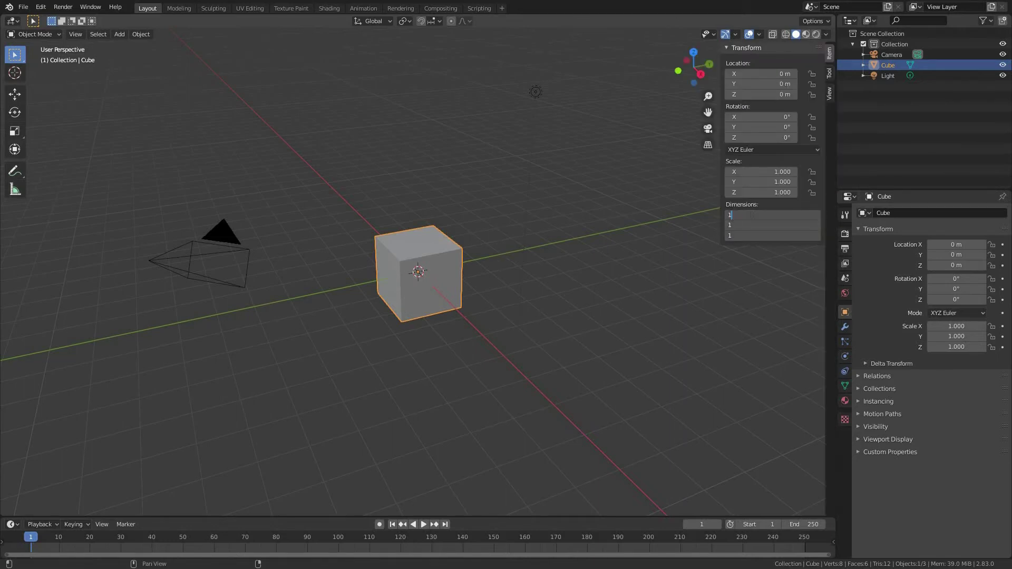
pyautogui.write('10cm')
pyautogui.press('Return')
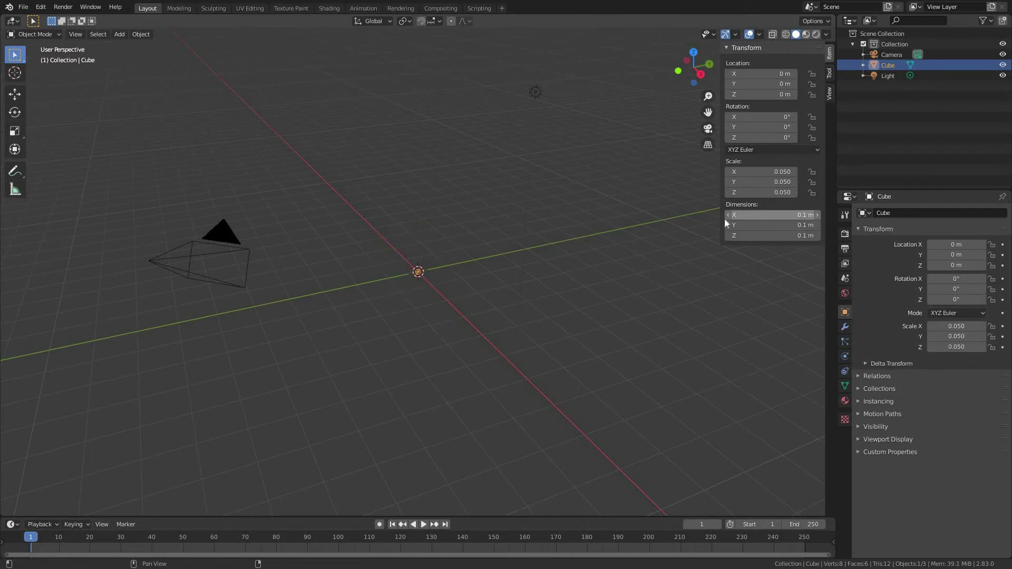
# Apply the scale of the resized cube.
pyautogui.press('KP_Decimal')
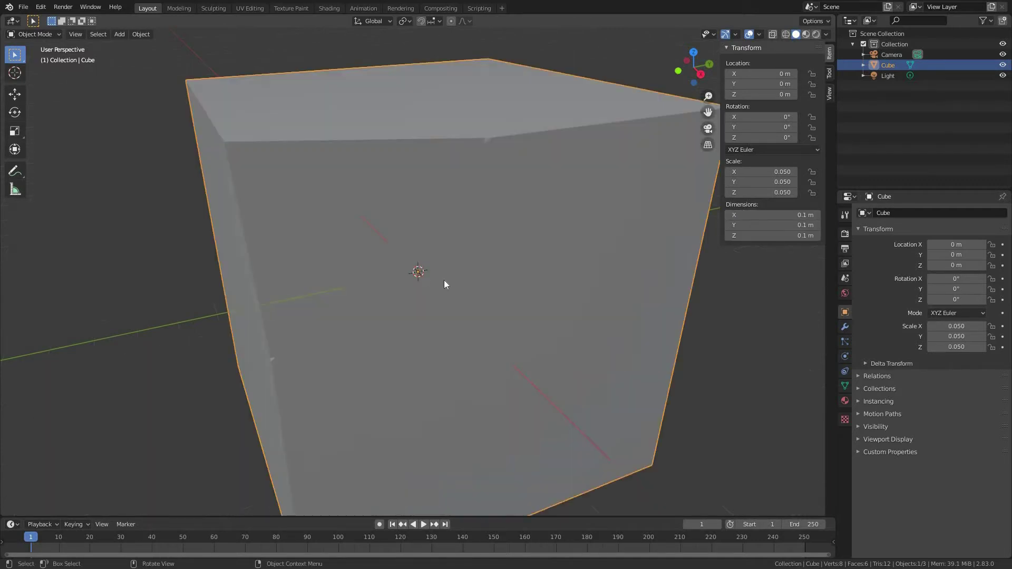
pyautogui.keyDown('ctrl'); pyautogui.moveTo(391, 290); pyautogui.dragTo(347, 286, button='middle'); pyautogui.keyUp('ctrl')
pyautogui.keyDown('shift'); pyautogui.moveTo(378, 319); pyautogui.dragTo(359, 285, button='middle'); pyautogui.keyUp('shift')
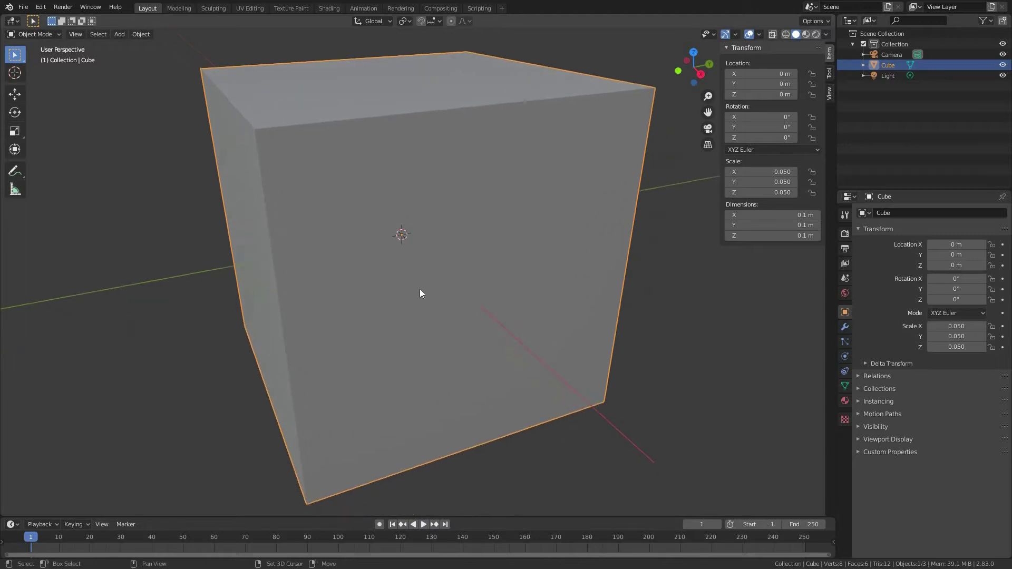
pyautogui.moveTo(429, 290); pyautogui.dragTo(631, 297, button='middle')
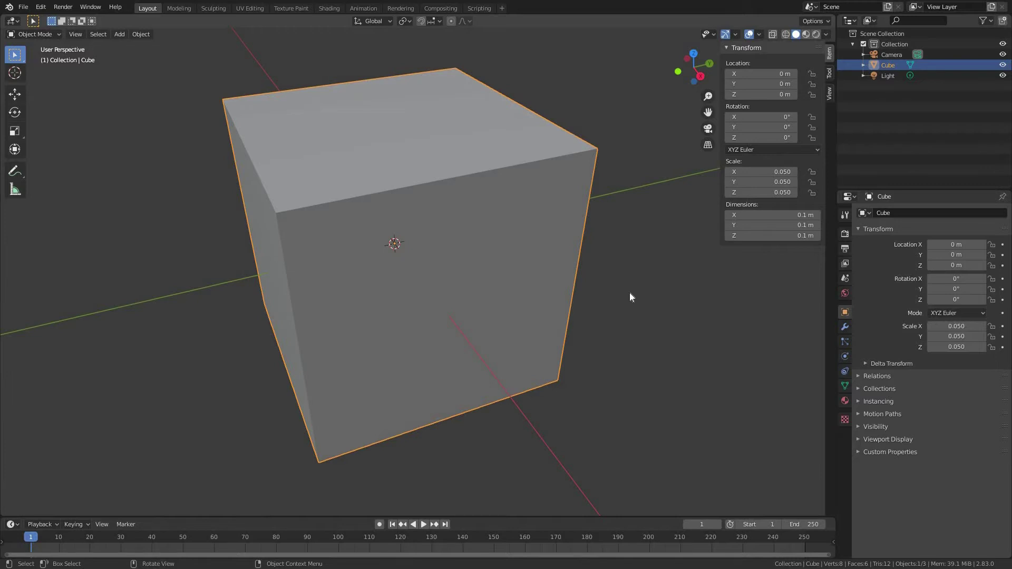
pyautogui.hotkey('ctrl', 'a')
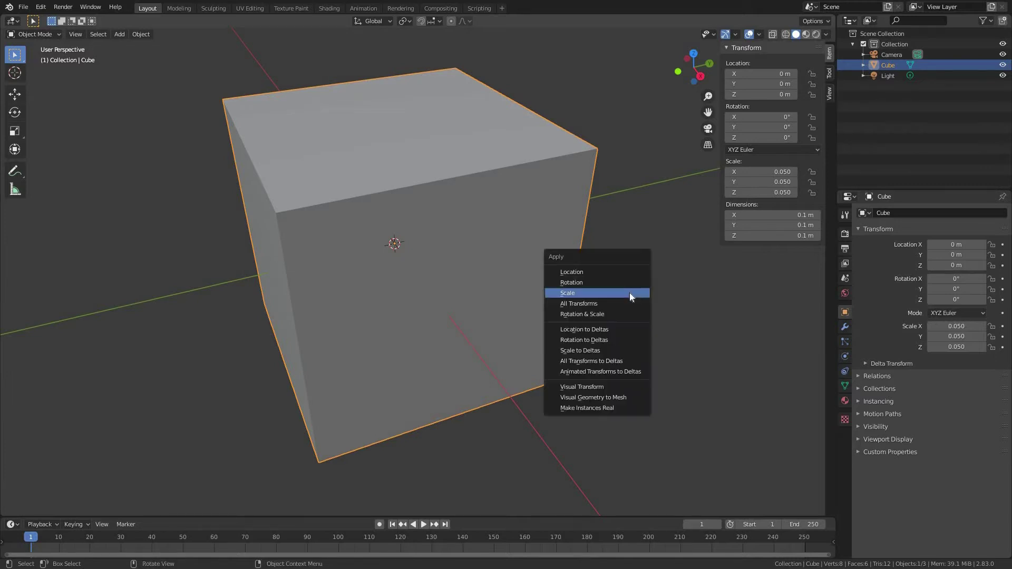
pyautogui.click(629, 293)
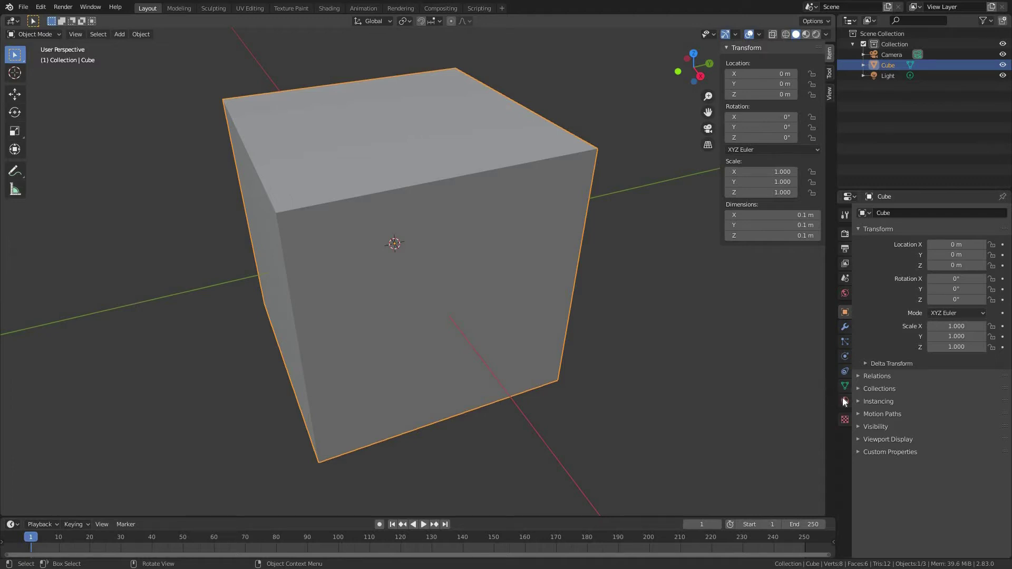
# Rename the cube's material as Wood.
pyautogui.click(844, 401)
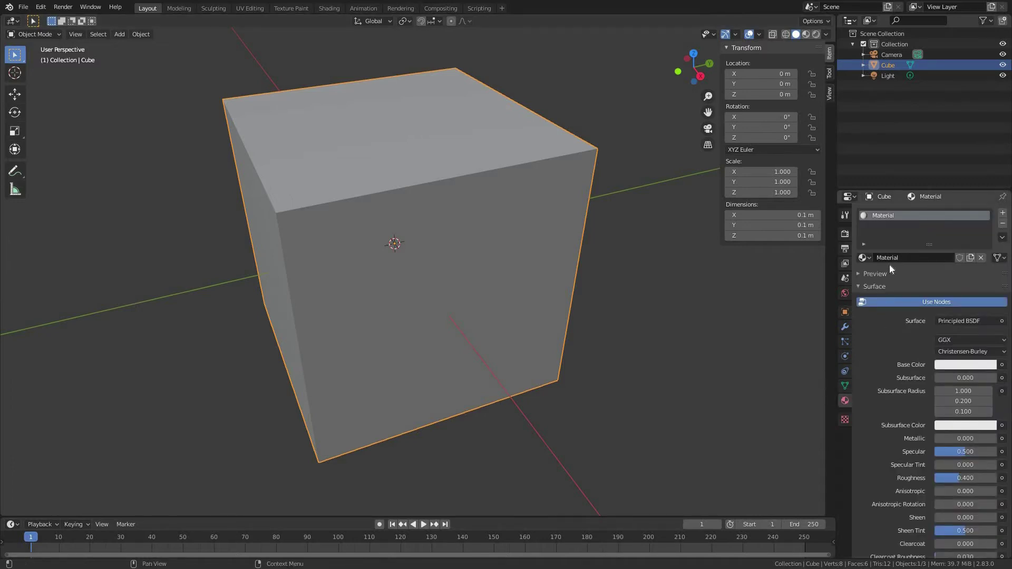
pyautogui.click(890, 259)
pyautogui.write('Wood')
pyautogui.press('Return')
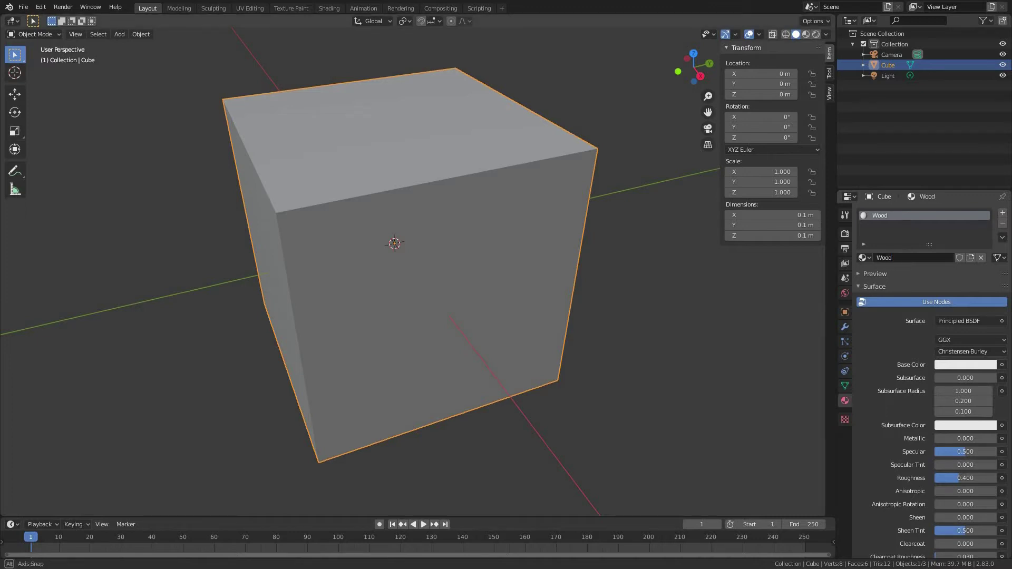
# Replace the timeline with an enlarged Shader Editor and switch the 3D viewport to Material Preview shading.
pyautogui.moveTo(328, 517); pyautogui.dragTo(339, 240)
pyautogui.click(11, 252)
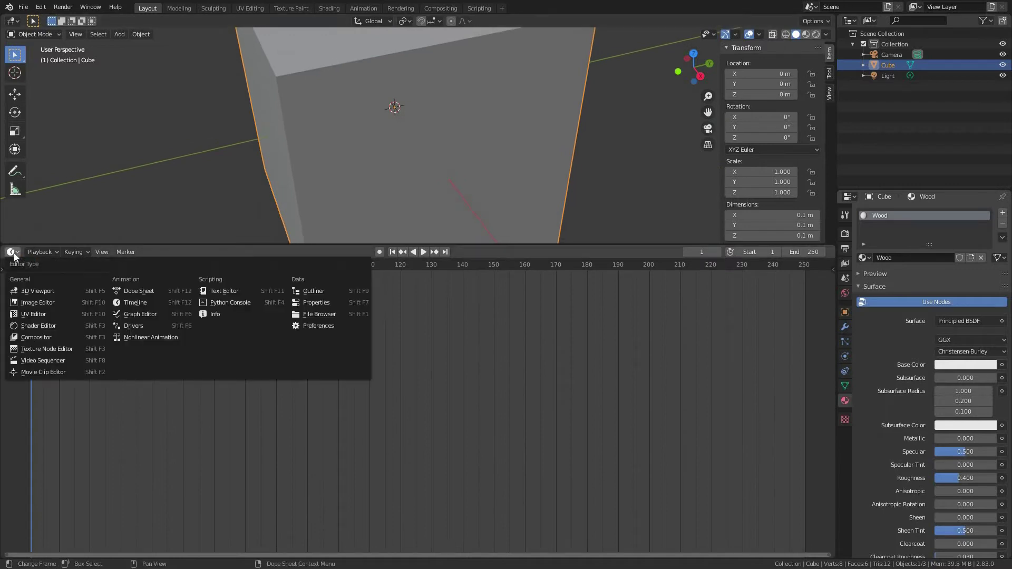
pyautogui.click(49, 327)
pyautogui.moveTo(120, 439); pyautogui.dragTo(218, 359, button='middle')
pyautogui.scroll(3, 310, 409)
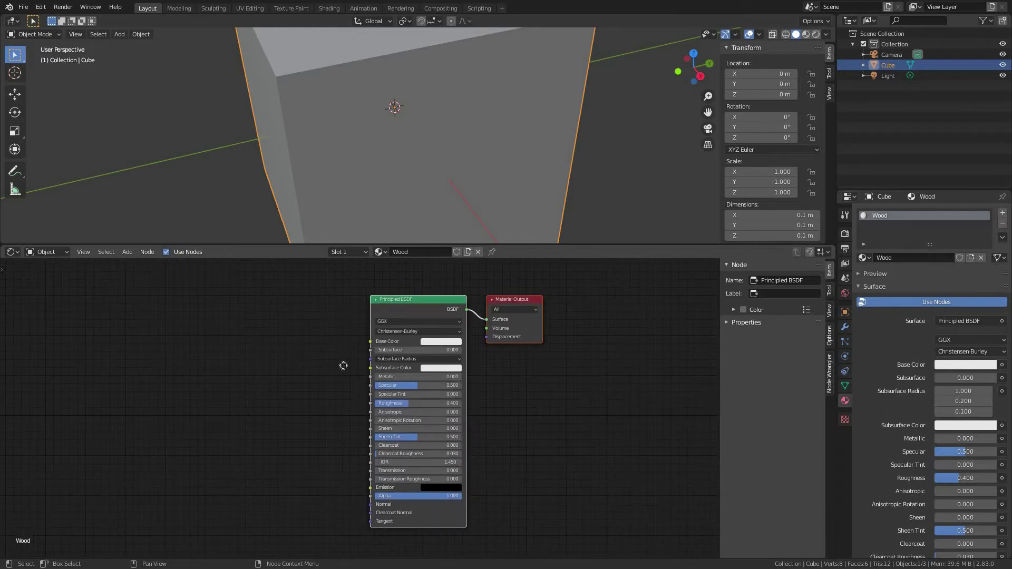
pyautogui.press('z')
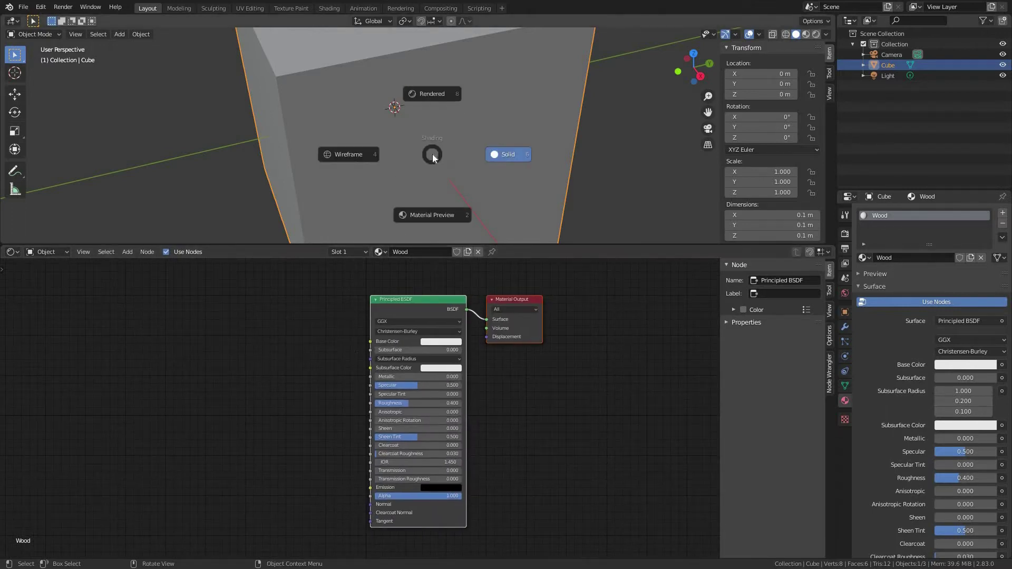
pyautogui.click(437, 214)
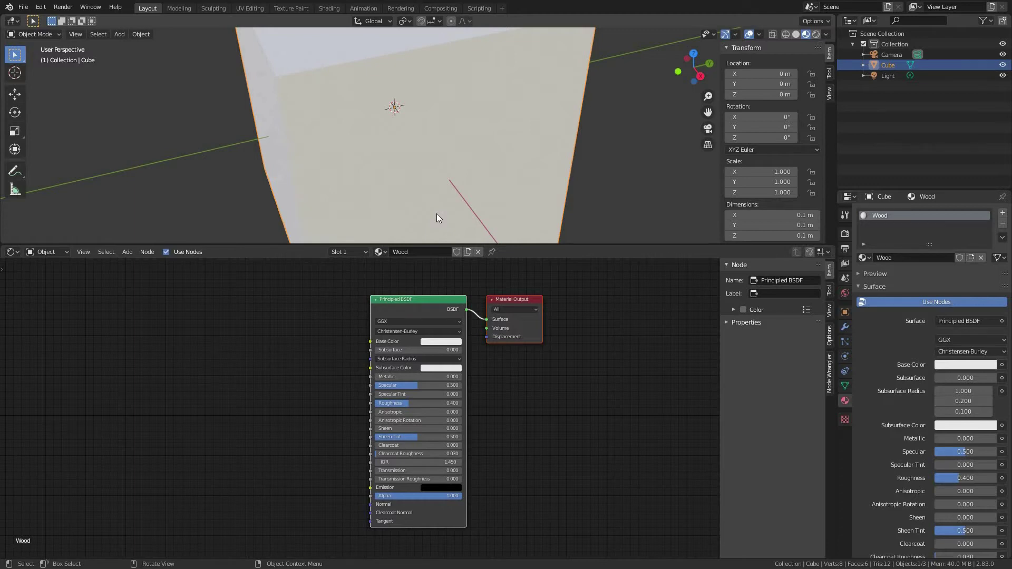
# Append the Carvature 2.0.0a node tree from Carvature_2_0_0a.blend in the Tut folder.
pyautogui.click(23, 9)
pyautogui.click(62, 121)
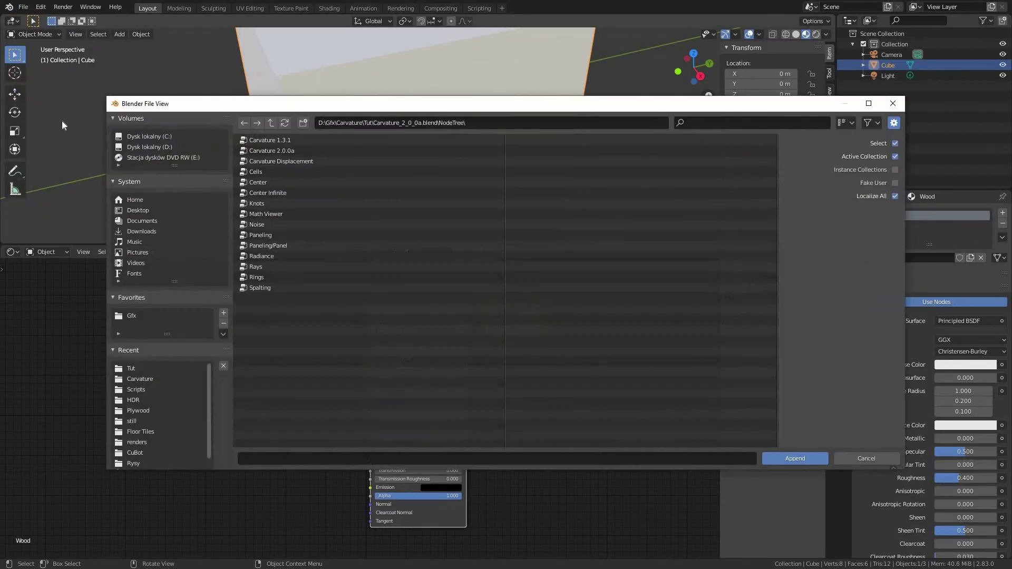
pyautogui.click(137, 369)
pyautogui.doubleClick(285, 140)
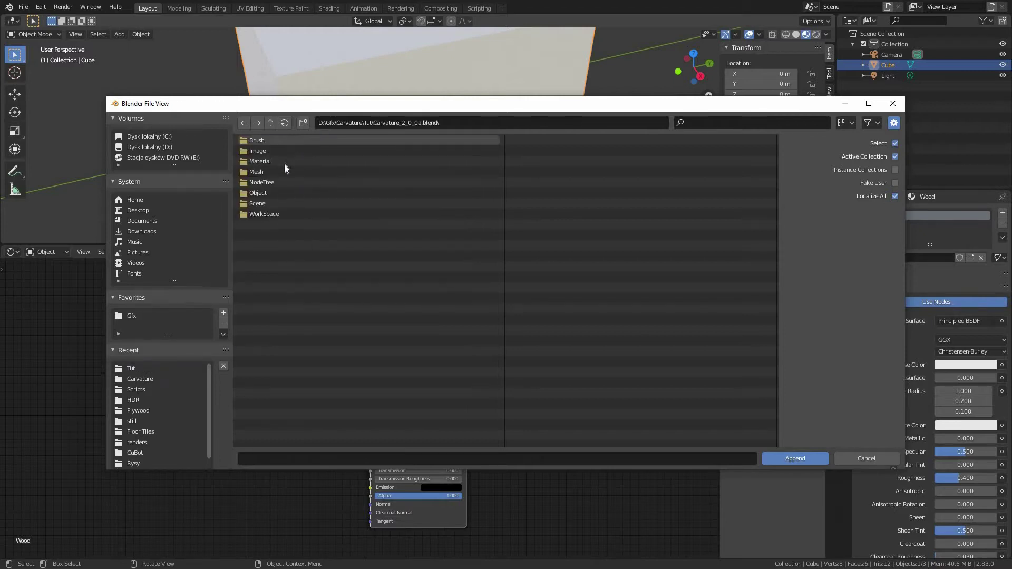
pyautogui.doubleClick(275, 183)
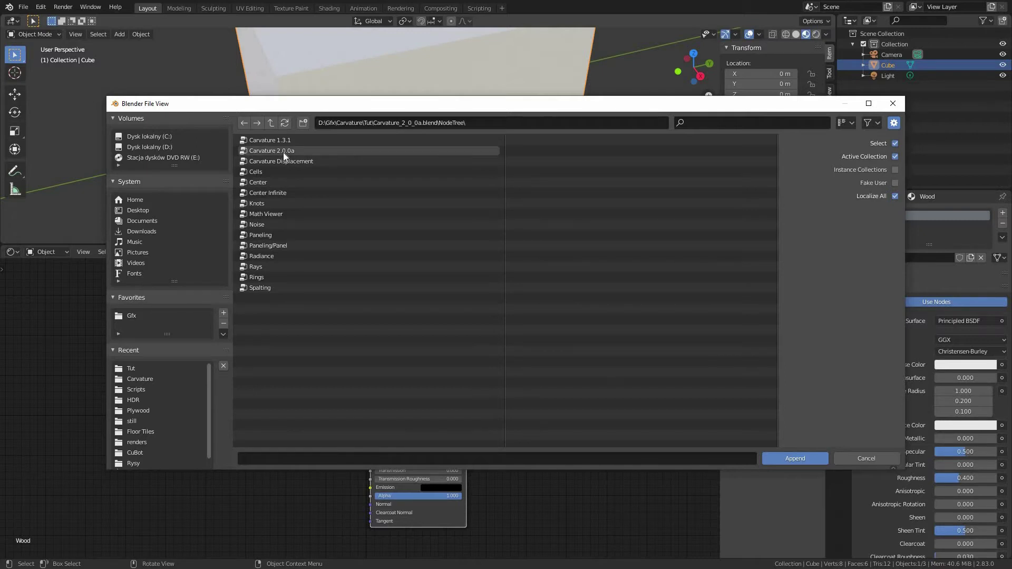
pyautogui.doubleClick(283, 152)
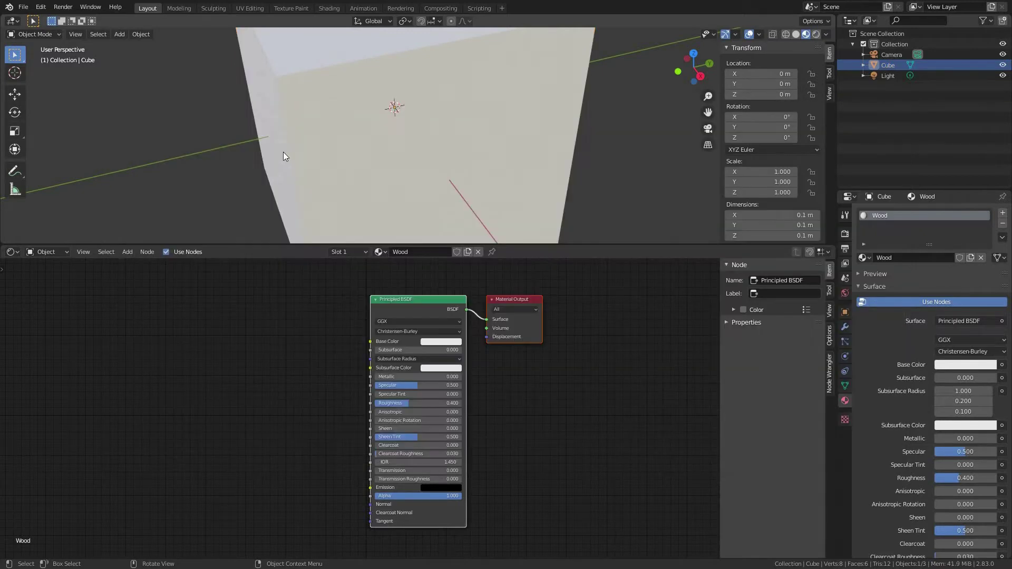
# Add the Carvature 2.0.0a group node to the Wood material.
pyautogui.hotkey('shift', 'a')
pyautogui.moveTo(168, 358)
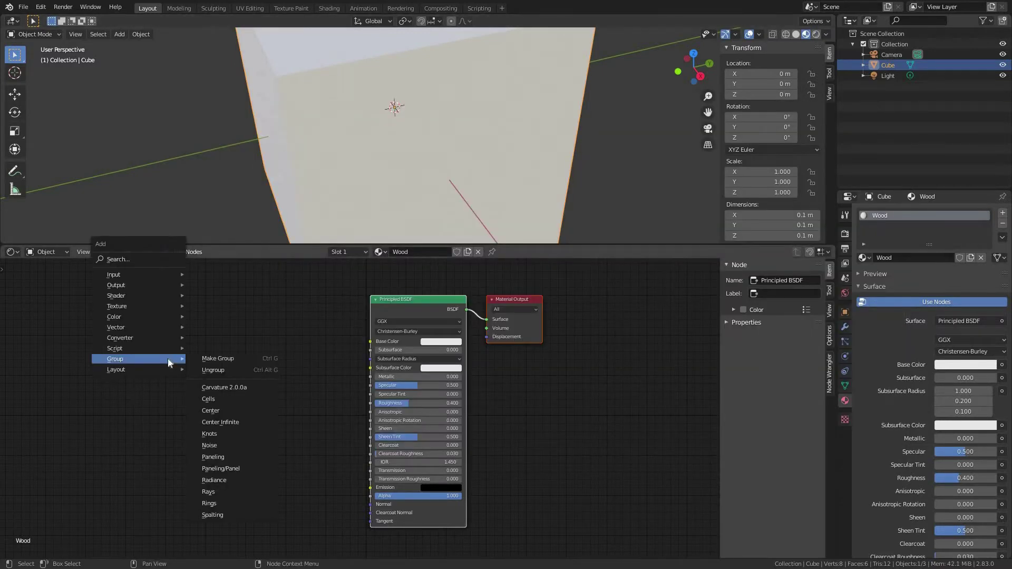
pyautogui.click(213, 387)
pyautogui.click(234, 343)
# Add a Texture Coordinate node and link it to the Vector input of the Carvature node.
pyautogui.moveTo(185, 361); pyautogui.dragTo(210, 429, button='middle')
pyautogui.hotkey('shift', 'a')
pyautogui.moveTo(185, 355)
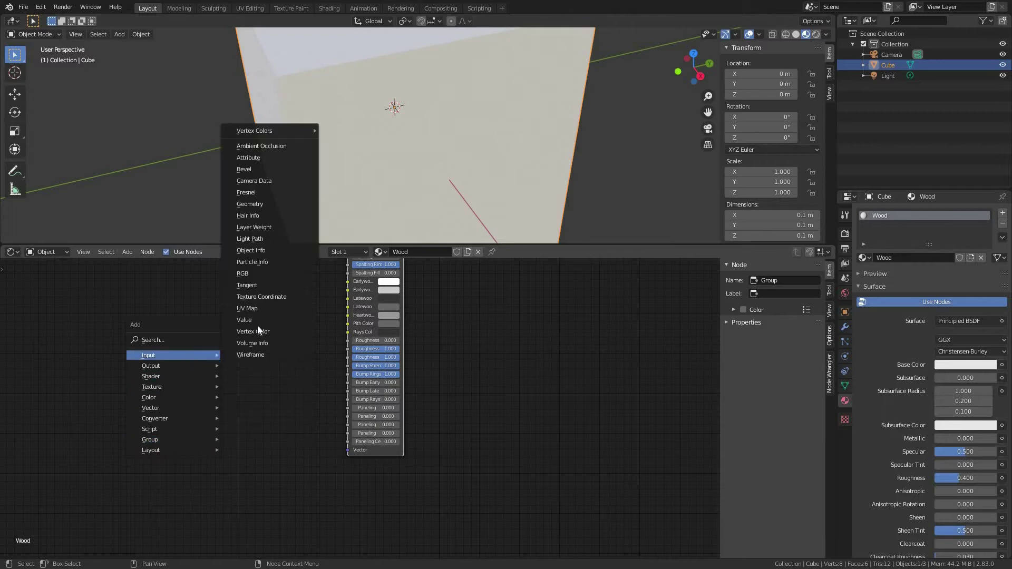
pyautogui.click(271, 294)
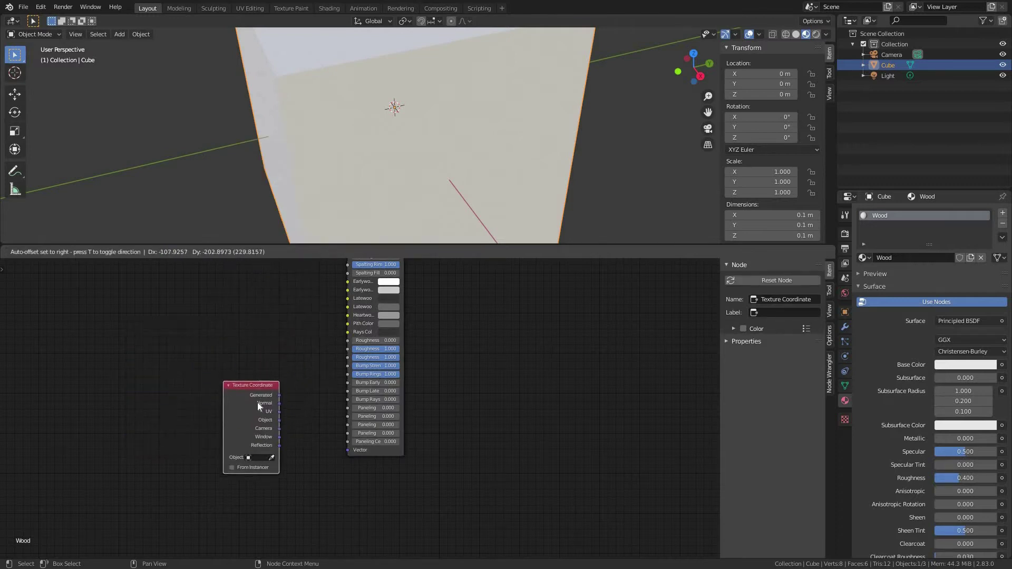
pyautogui.click(192, 458)
pyautogui.moveTo(347, 450); pyautogui.dragTo(281, 425)
# Rearrange the Principled BSDF and Material Output nodes and link Carvature's Color output to the Material Output's Surface input.
pyautogui.moveTo(403, 446); pyautogui.dragTo(471, 447)
pyautogui.moveTo(565, 392); pyautogui.dragTo(542, 503, button='middle')
pyautogui.moveTo(550, 380); pyautogui.dragTo(480, 343)
pyautogui.press('g')
pyautogui.click(549, 340)
pyautogui.moveTo(539, 331); pyautogui.dragTo(539, 387)
pyautogui.moveTo(429, 342); pyautogui.dragTo(573, 322)
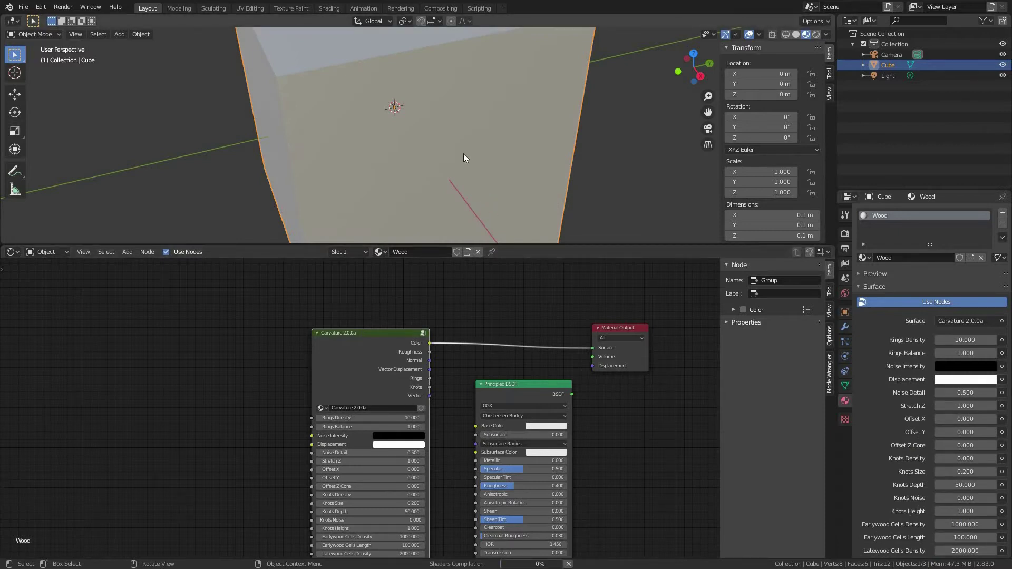
# Bring the whole textured cube into view and hide the 3D viewport's sidebar.
pyautogui.moveTo(464, 151); pyautogui.dragTo(489, 161, button='middle')
pyautogui.scroll(-3, 467, 128)
pyautogui.moveTo(467, 128)
pyautogui.keyDown('shift'); pyautogui.mouseDown(button='middle')
pyautogui.moveTo(508, 138)
pyautogui.moveTo(517, 171)
pyautogui.moveTo(393, 168)
pyautogui.moveTo(510, 179)
pyautogui.moveTo(465, 148)
pyautogui.mouseUp(button='middle'); pyautogui.keyUp('shift')
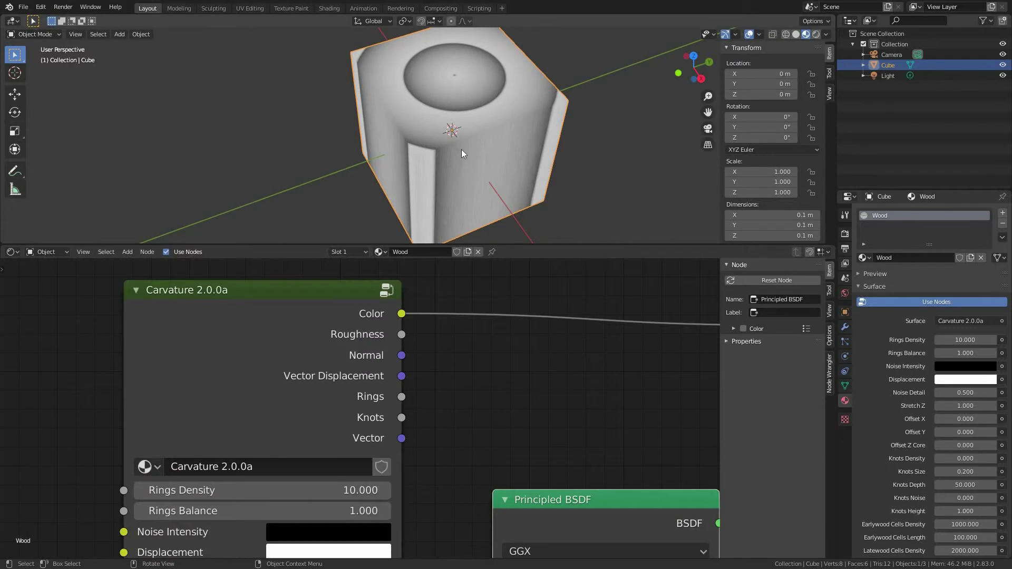
pyautogui.moveTo(461, 150); pyautogui.dragTo(473, 144, button='middle')
pyautogui.press('n')
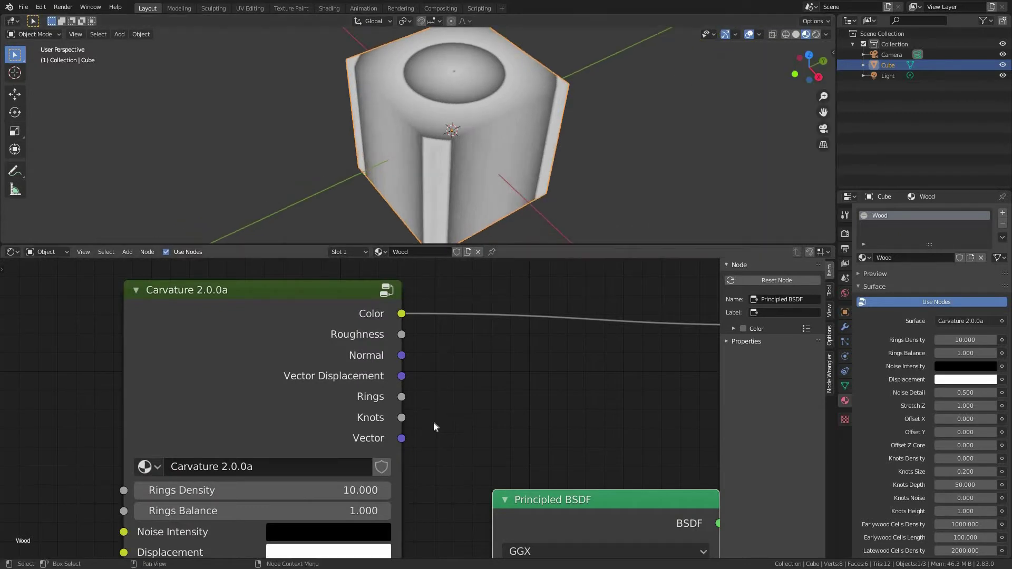
# Set the Carvature node's Rings Density to 40.4 and Rings Balance to 1.1.
pyautogui.moveTo(440, 339); pyautogui.dragTo(452, 228, button='middle')
pyautogui.scroll(3, 267, 386)
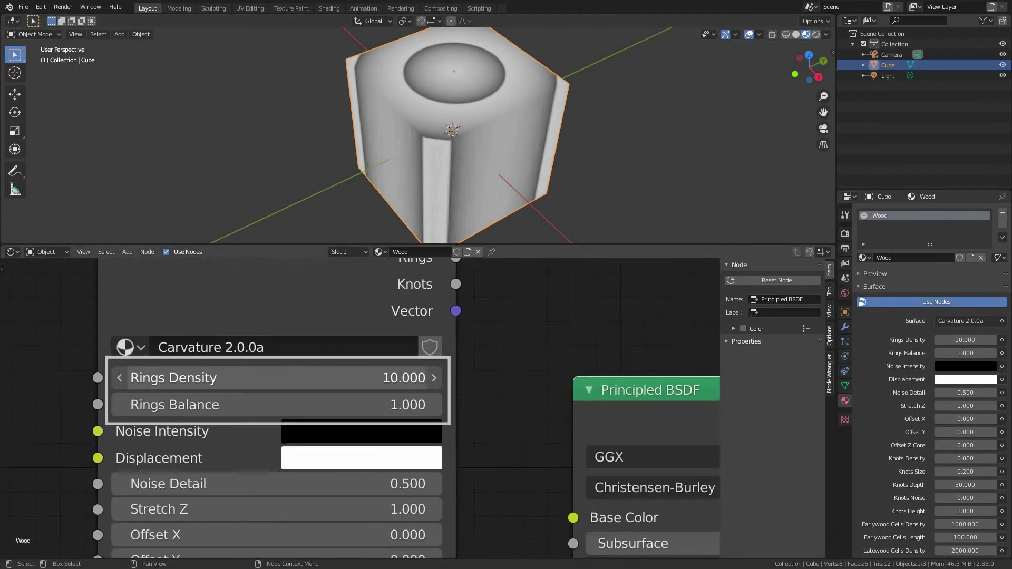
pyautogui.moveTo(244, 378); pyautogui.dragTo(407, 379)
pyautogui.moveTo(244, 405)
pyautogui.mouseDown()
pyautogui.moveTo(291, 405)
pyautogui.moveTo(245, 405)
pyautogui.mouseUp()
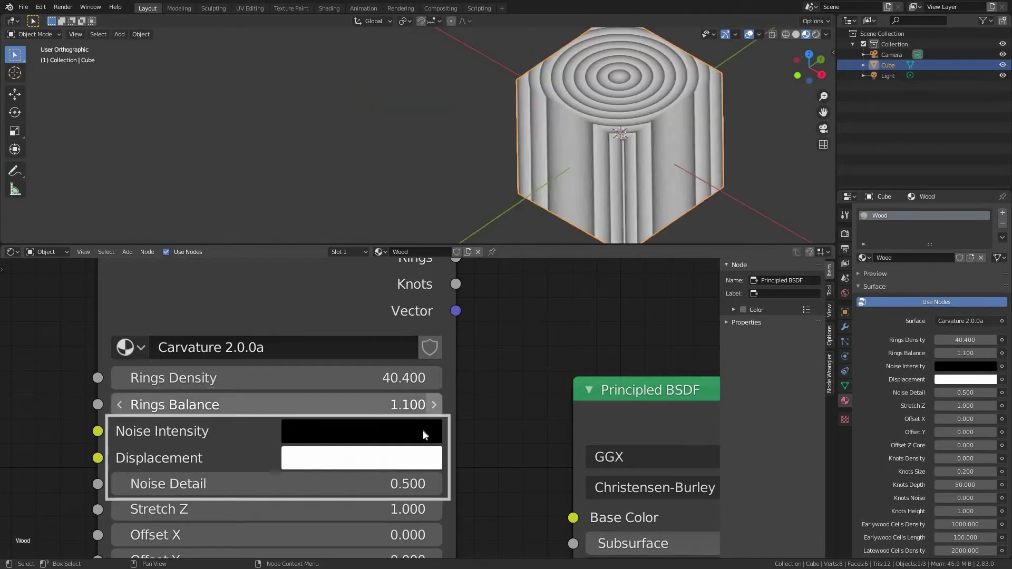
# Vary the V value of the Noise Intensity color and return it to 0.
pyautogui.click(423, 431)
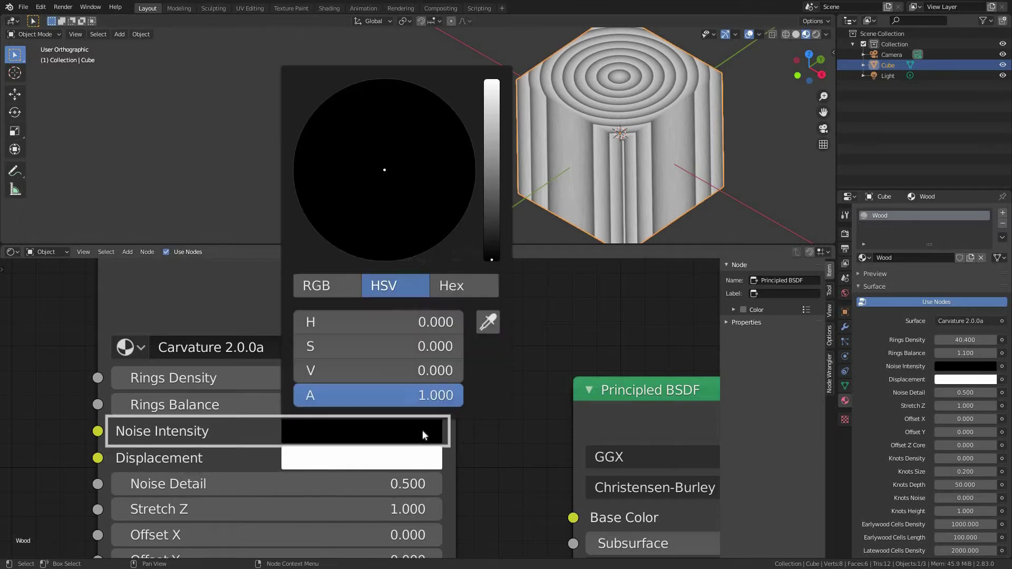
pyautogui.moveTo(486, 260)
pyautogui.mouseDown()
pyautogui.moveTo(486, 104)
pyautogui.moveTo(486, 261)
pyautogui.mouseUp()
pyautogui.moveTo(294, 370)
pyautogui.mouseDown()
pyautogui.moveTo(463, 371)
pyautogui.moveTo(287, 371)
pyautogui.mouseUp()
# Show the Z axis guide line in the 3D viewport overlays.
pyautogui.moveTo(610, 185); pyautogui.dragTo(657, 184, button='middle')
pyautogui.click(760, 34)
pyautogui.click(820, 88)
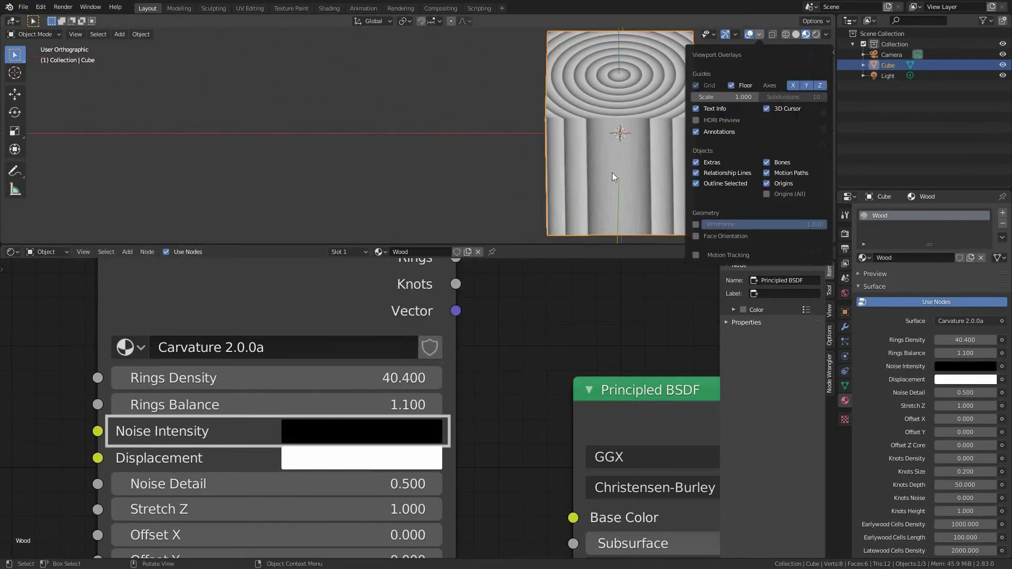
# Vary the R, G and B values of Noise Intensity one by one, checking the cube's sides, and return each to 0.
pyautogui.click(362, 428)
pyautogui.click(311, 286)
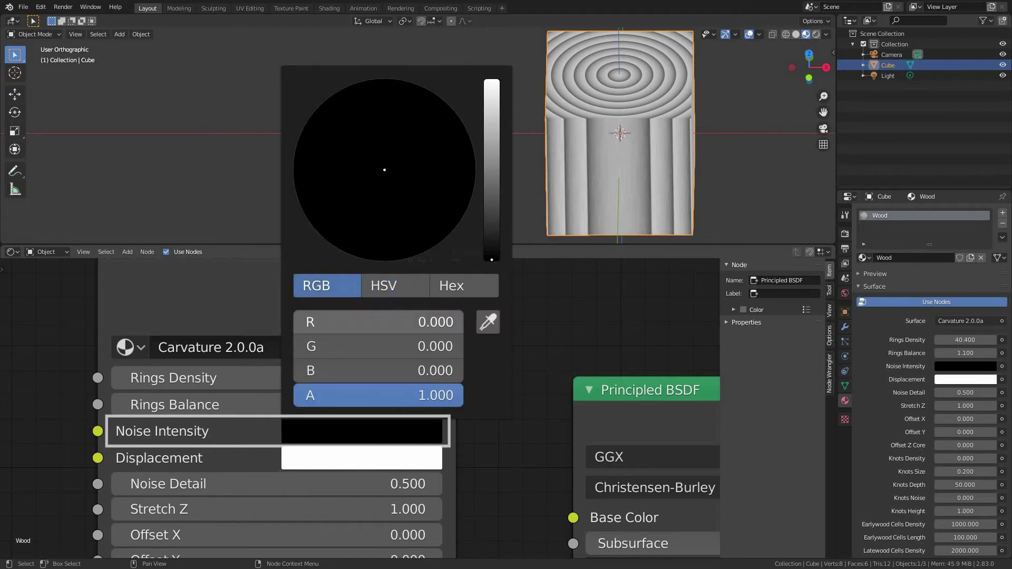
pyautogui.moveTo(328, 322); pyautogui.dragTo(294, 323)
pyautogui.moveTo(601, 156); pyautogui.dragTo(479, 158, button='middle')
pyautogui.click(338, 426)
pyautogui.moveTo(342, 346); pyautogui.dragTo(290, 371)
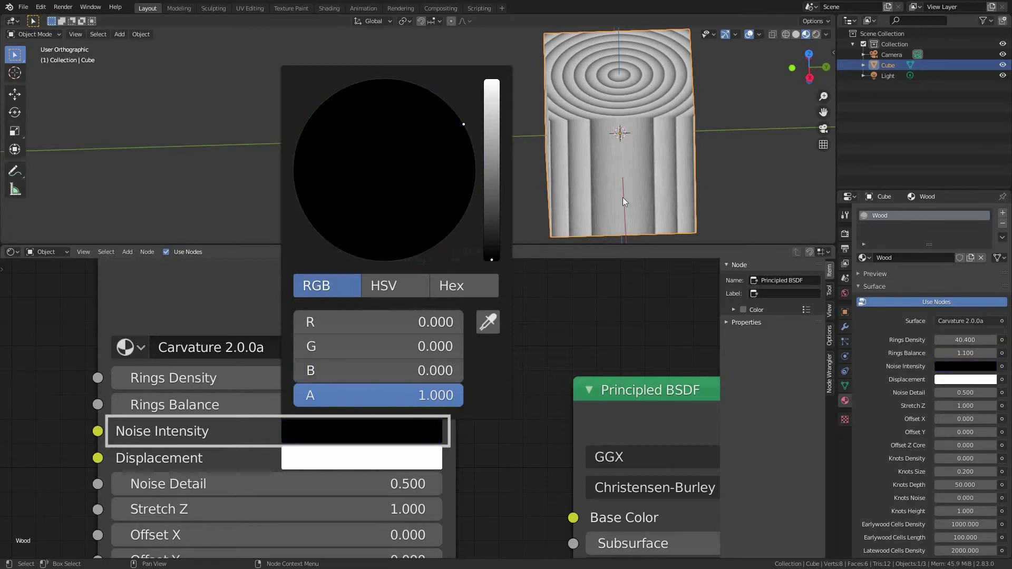
pyautogui.moveTo(644, 185); pyautogui.dragTo(659, 222, button='middle')
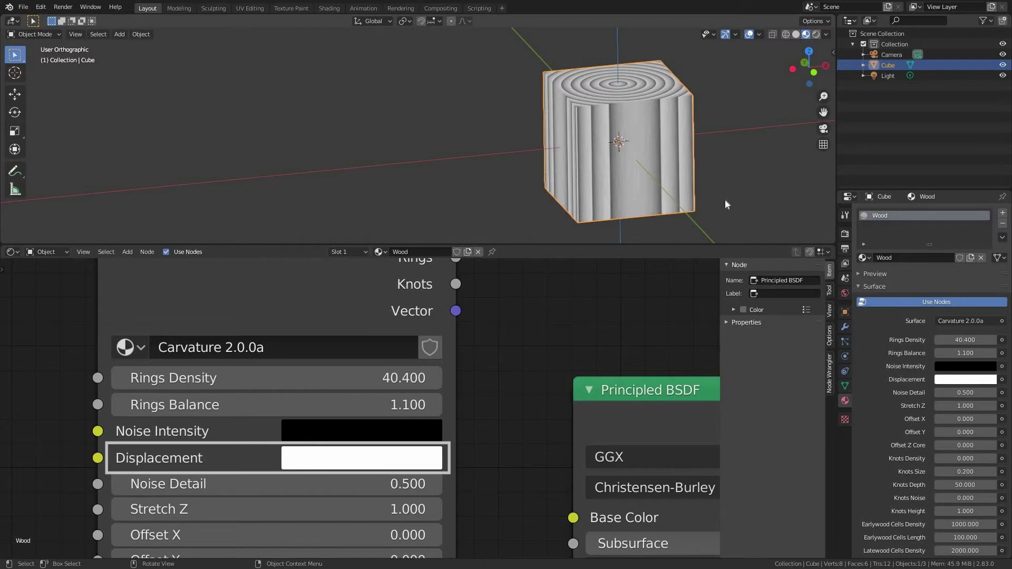
# Set the render engine to Cycles with GPU Compute and switch the viewport to Rendered shading.
pyautogui.click(846, 235)
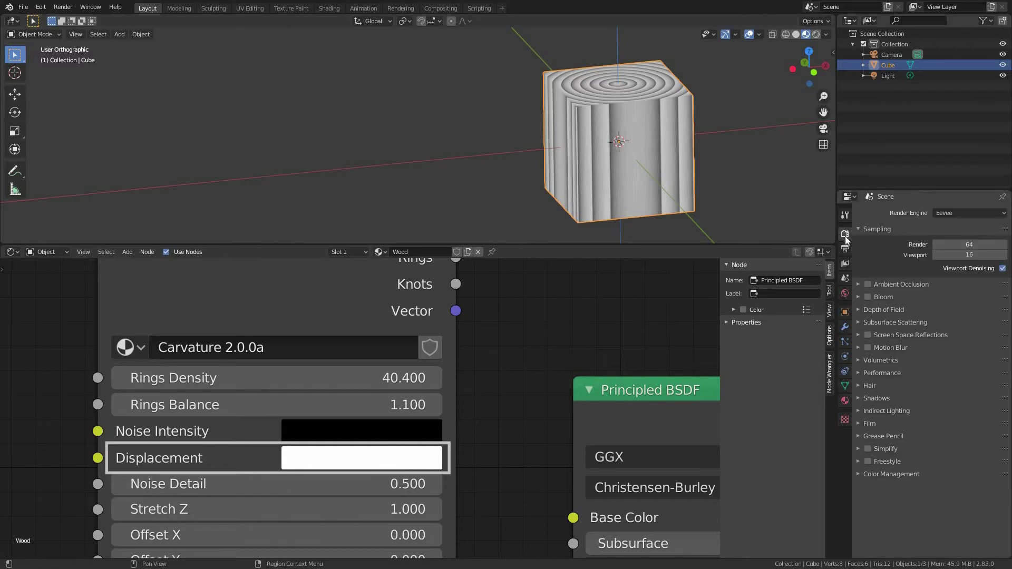
pyautogui.click(943, 214)
pyautogui.click(953, 249)
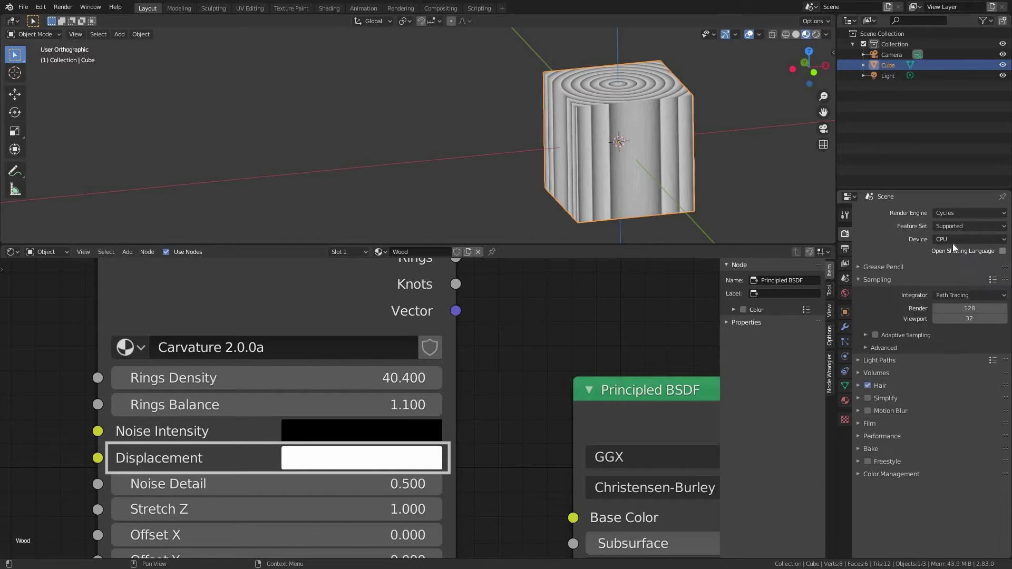
pyautogui.click(953, 240)
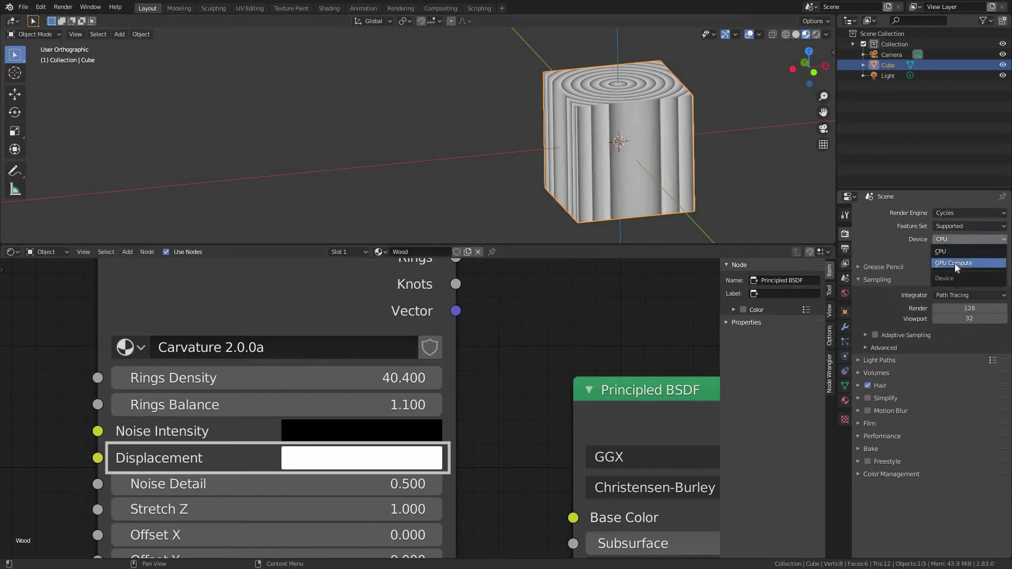
pyautogui.click(954, 264)
pyautogui.press('z')
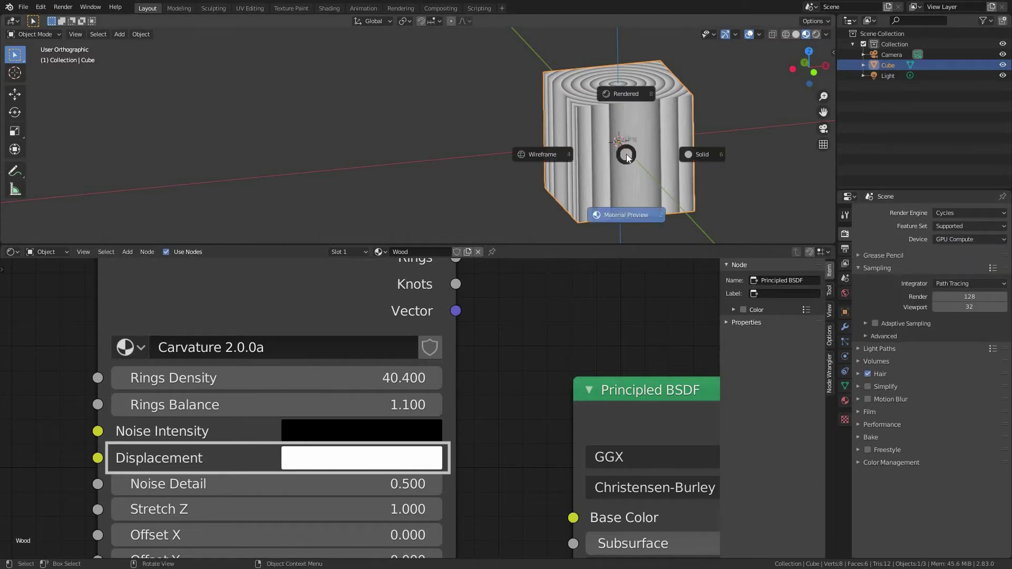
pyautogui.click(624, 99)
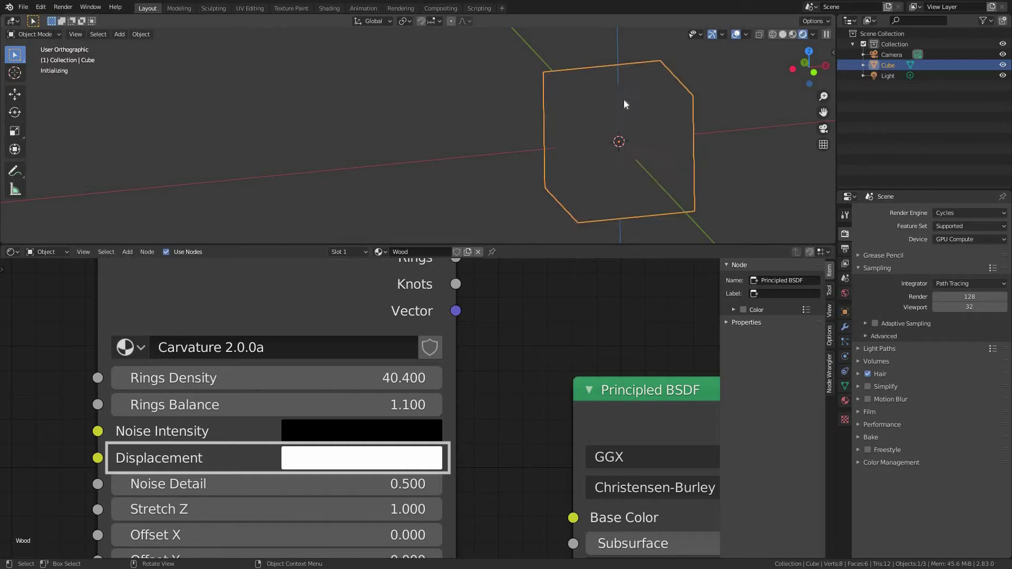
# Set the Wood material's surface displacement method to Displacement and Bump.
pyautogui.click(845, 401)
pyautogui.scroll(-15, 893, 457)
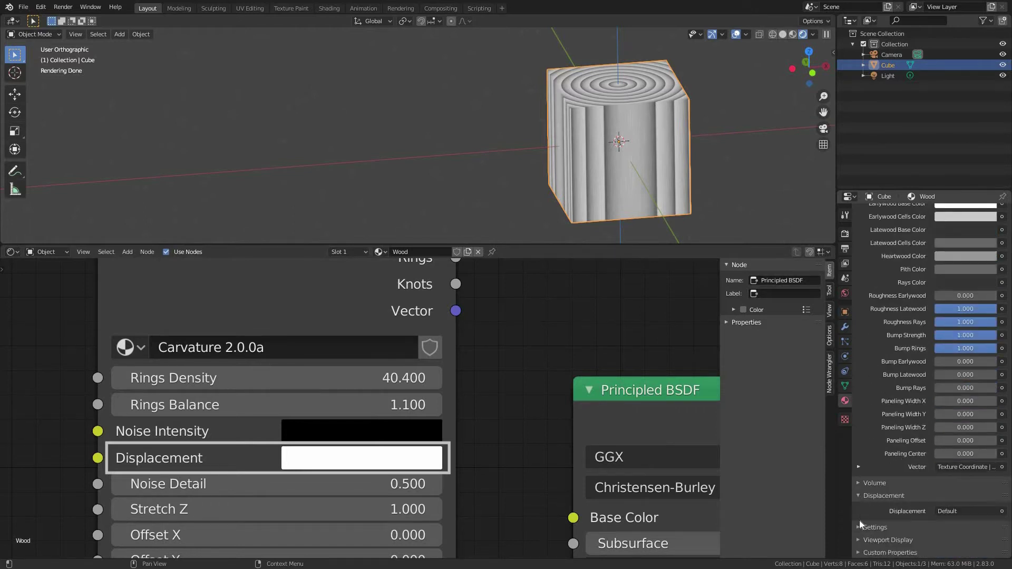
pyautogui.click(859, 527)
pyautogui.scroll(-6, 893, 467)
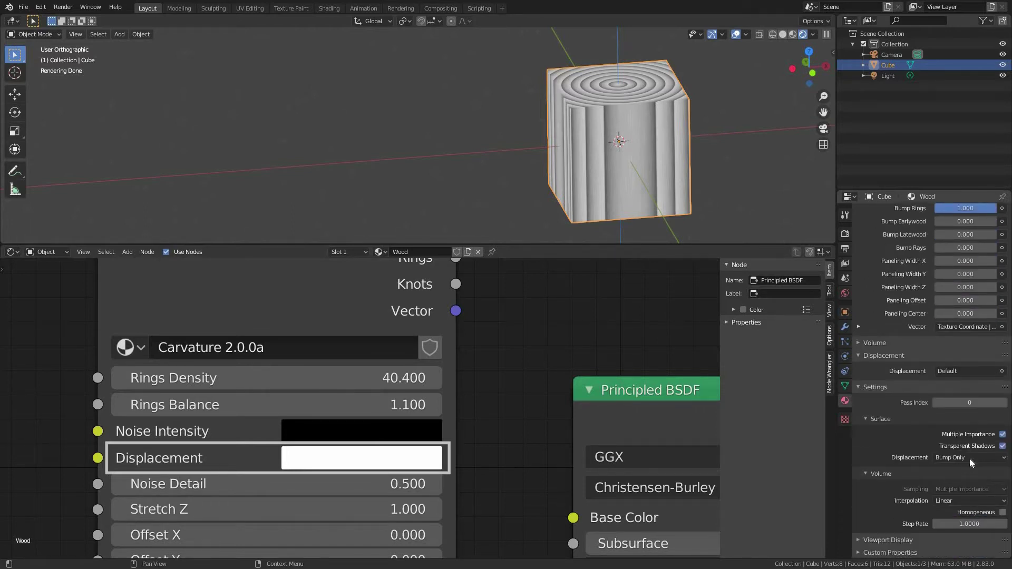
pyautogui.click(970, 458)
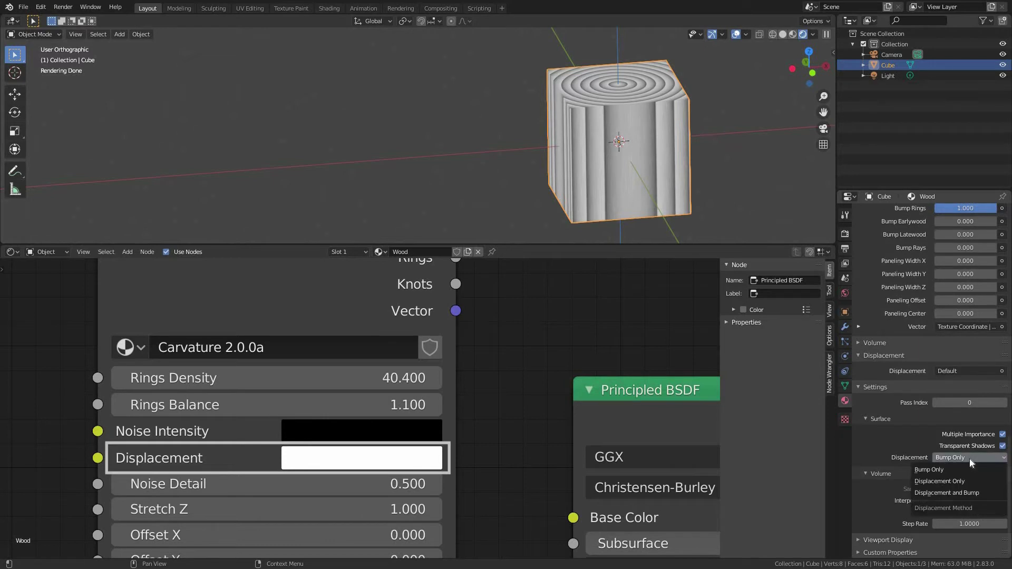
pyautogui.click(959, 491)
# Connect Carvature's Vector Displacement output to the Material Output's Displacement input and raise the Noise Intensity color's V to 0.472.
pyautogui.scroll(-2, 603, 333)
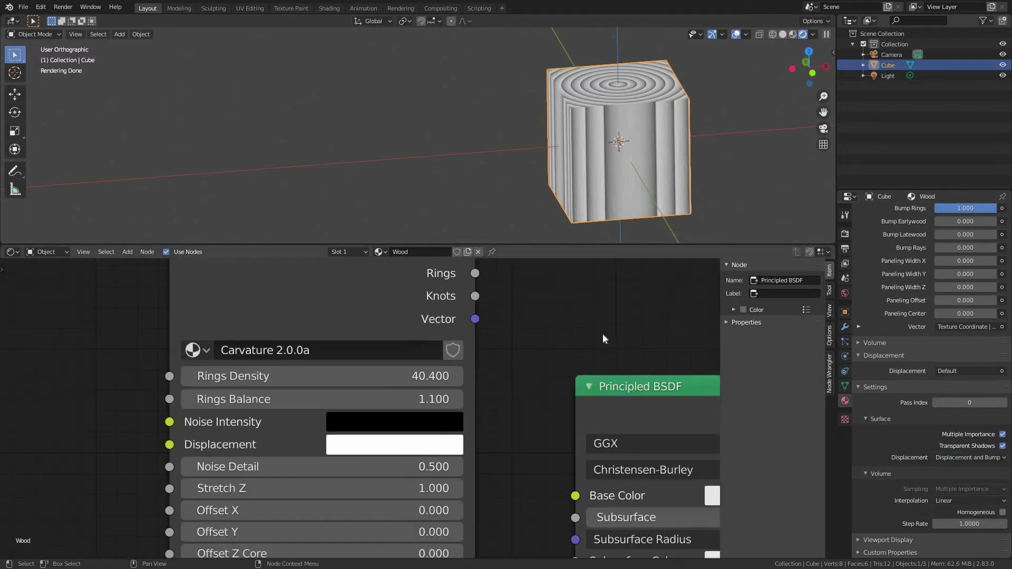
pyautogui.scroll(-3, 602, 333)
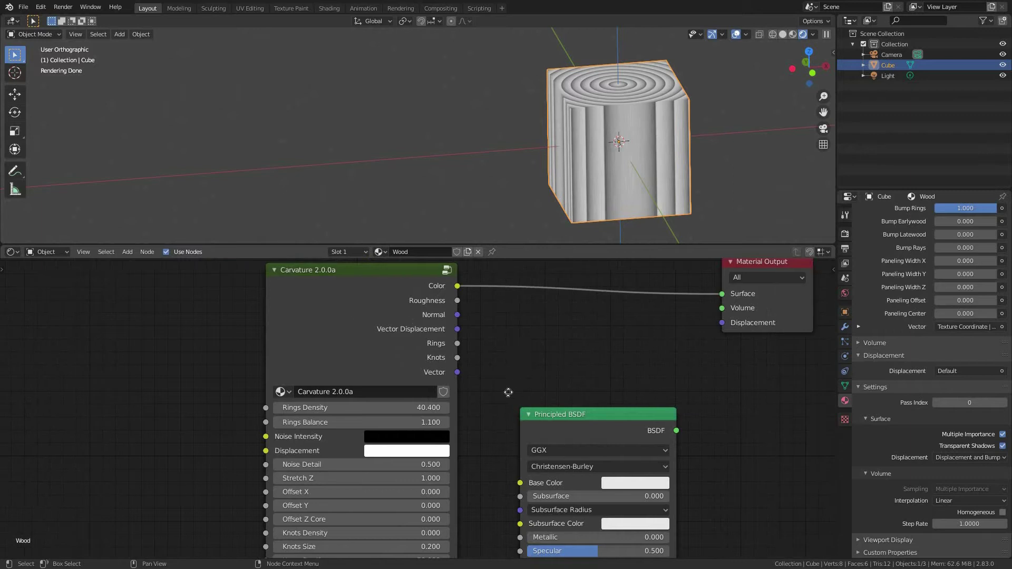
pyautogui.moveTo(508, 393); pyautogui.dragTo(474, 424, button='middle')
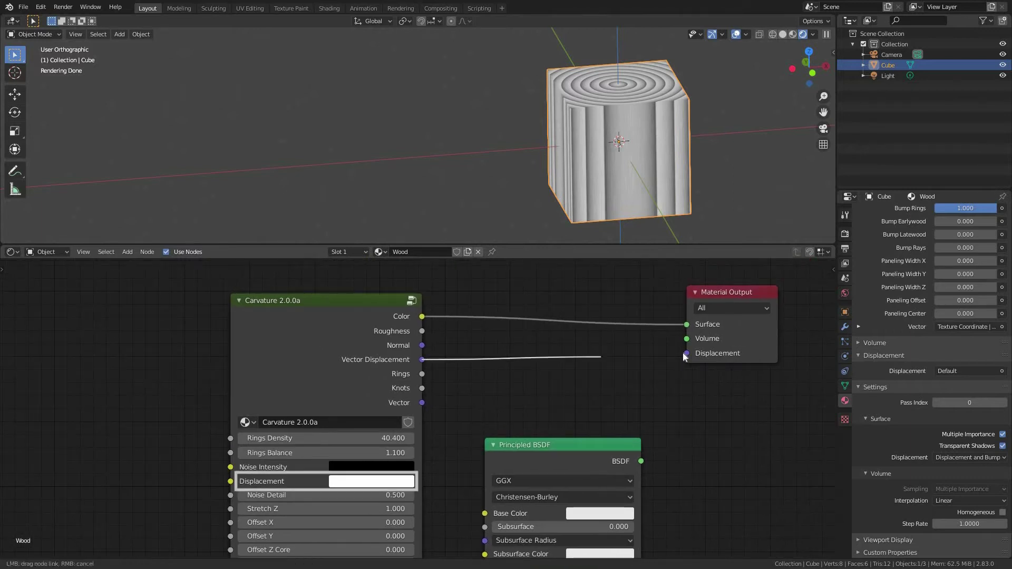
pyautogui.moveTo(684, 353); pyautogui.dragTo(685, 356)
pyautogui.click(371, 467)
pyautogui.moveTo(439, 374); pyautogui.dragTo(445, 330)
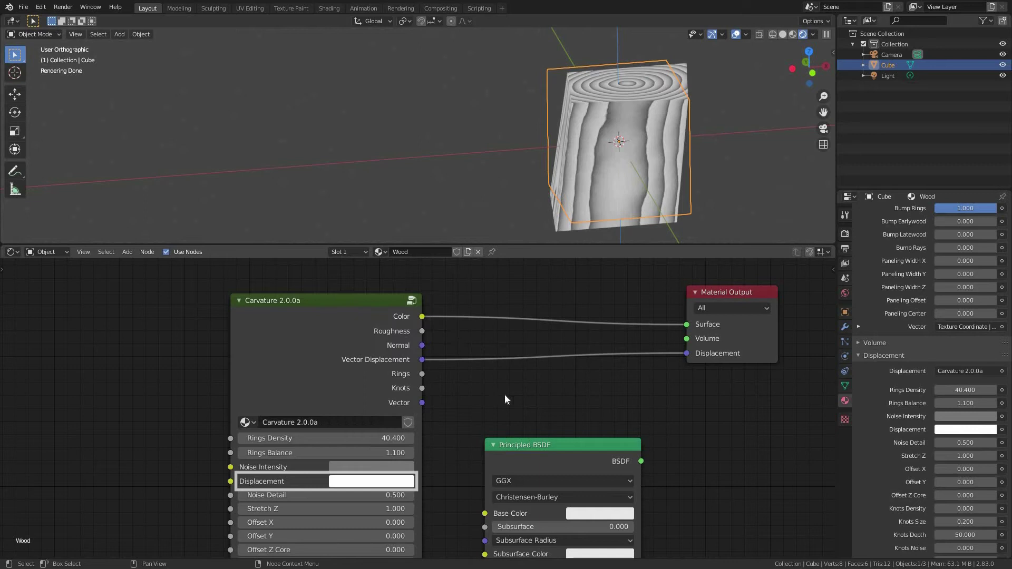
# Add a Subdivision Surface modifier to the cube with 3 viewport subdivisions.
pyautogui.click(843, 327)
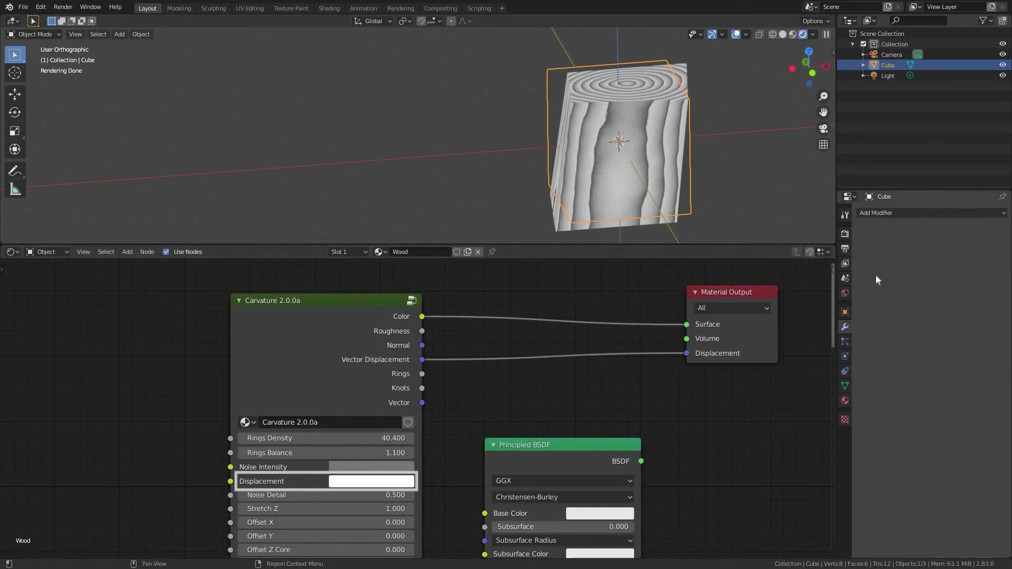
pyautogui.click(901, 210)
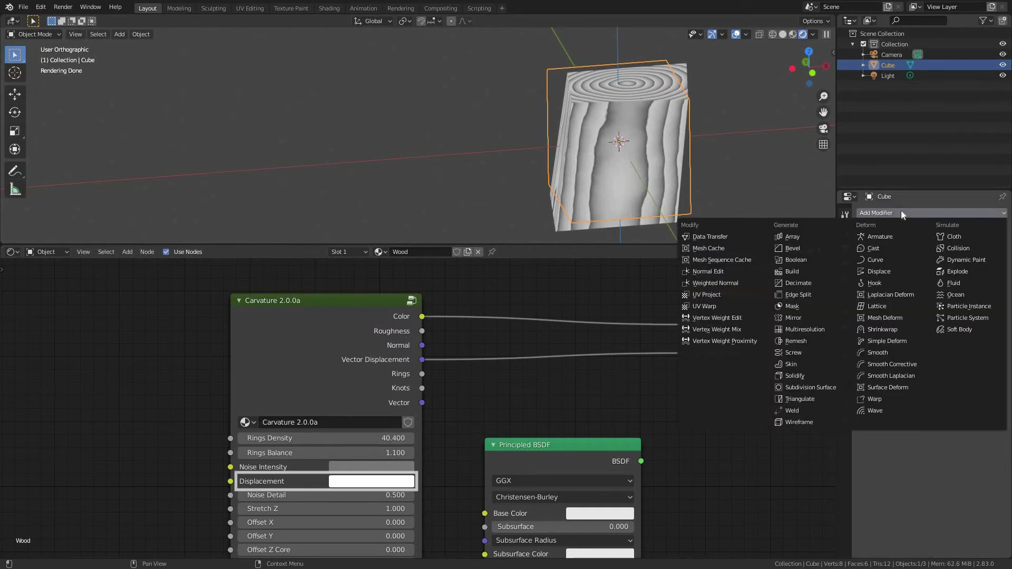
pyautogui.click(824, 388)
pyautogui.click(928, 293)
pyautogui.click(928, 293)
# Vary the Noise Intensity color's V and individual RGB channels, checking the displaced shape from above and the front, and return them to 0.
pyautogui.click(398, 470)
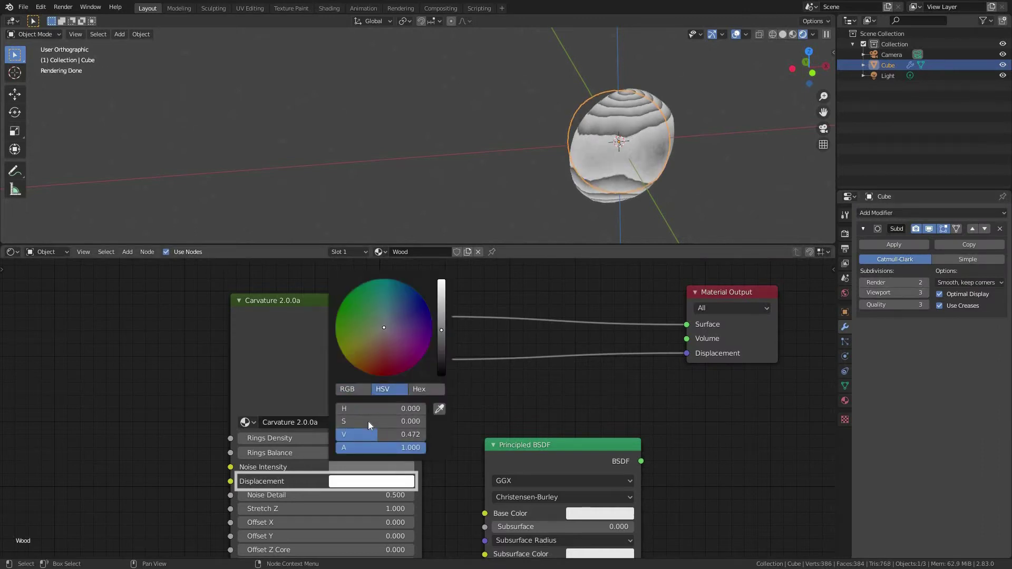
pyautogui.moveTo(372, 434)
pyautogui.mouseDown()
pyautogui.moveTo(414, 434)
pyautogui.moveTo(353, 435)
pyautogui.moveTo(344, 422)
pyautogui.moveTo(425, 411)
pyautogui.moveTo(337, 411)
pyautogui.moveTo(424, 409)
pyautogui.moveTo(335, 409)
pyautogui.mouseUp()
pyautogui.click(350, 390)
pyautogui.press('KP_7')
pyautogui.click(371, 466)
pyautogui.moveTo(338, 421)
pyautogui.mouseDown()
pyautogui.moveTo(405, 434)
pyautogui.moveTo(336, 403)
pyautogui.mouseUp()
pyautogui.press('KP_1')
pyautogui.click(371, 466)
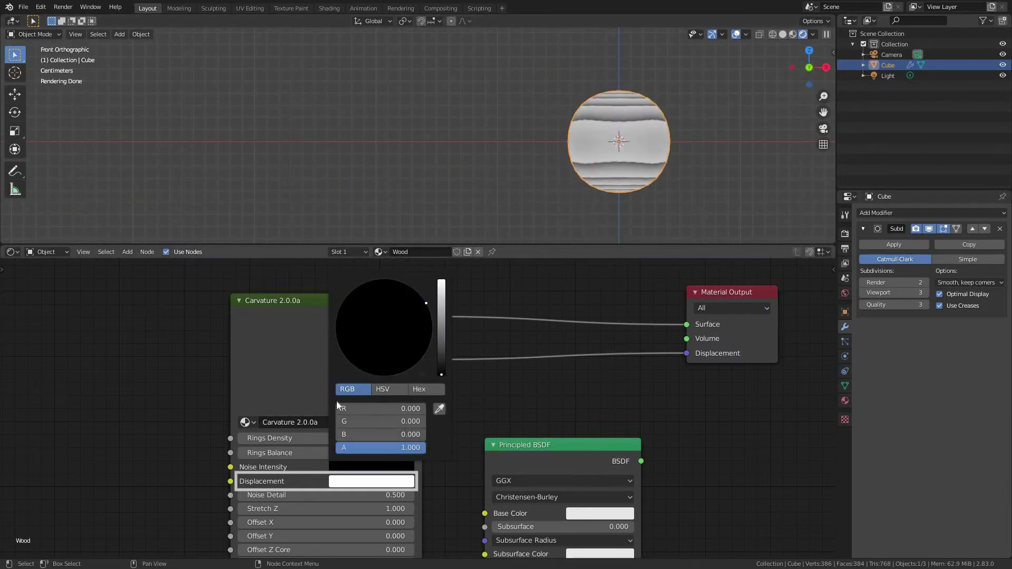
pyautogui.moveTo(522, 121); pyautogui.dragTo(554, 159, button='middle')
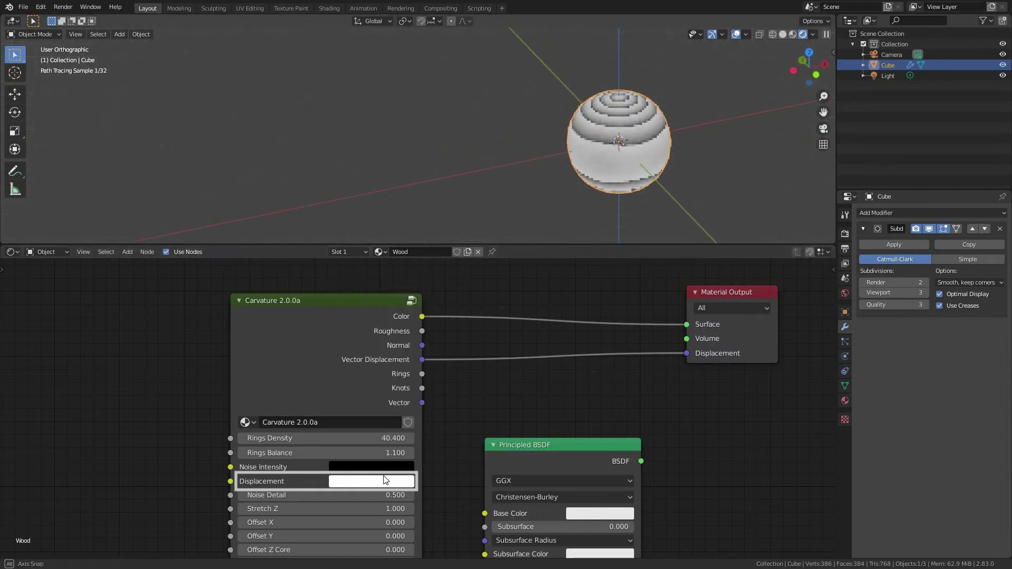
# Set the Noise Intensity color to 0.154 for R, G and B and check the displaced shape from above.
pyautogui.click(389, 466)
pyautogui.moveTo(442, 374); pyautogui.dragTo(442, 334)
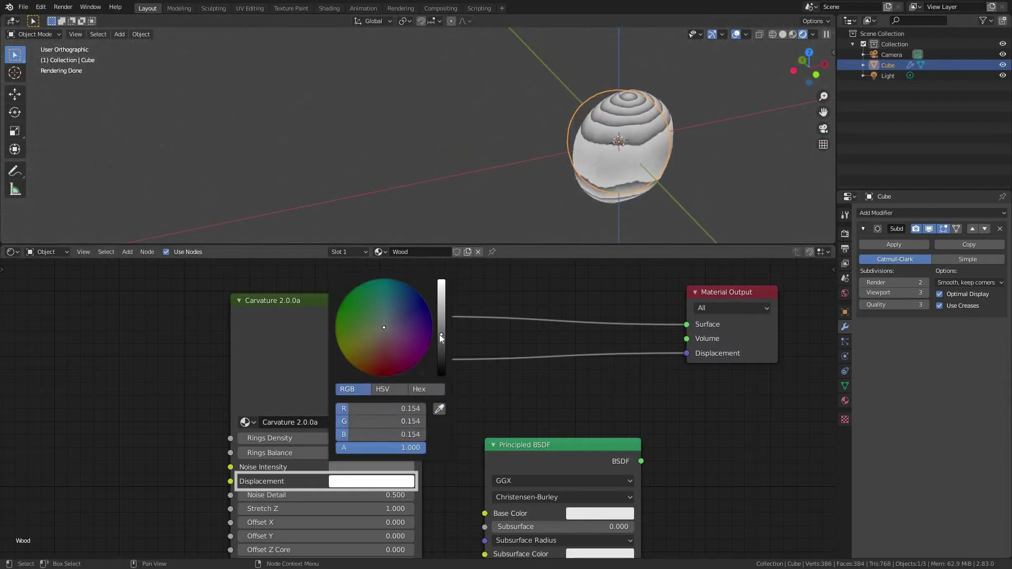
pyautogui.press('KP_7')
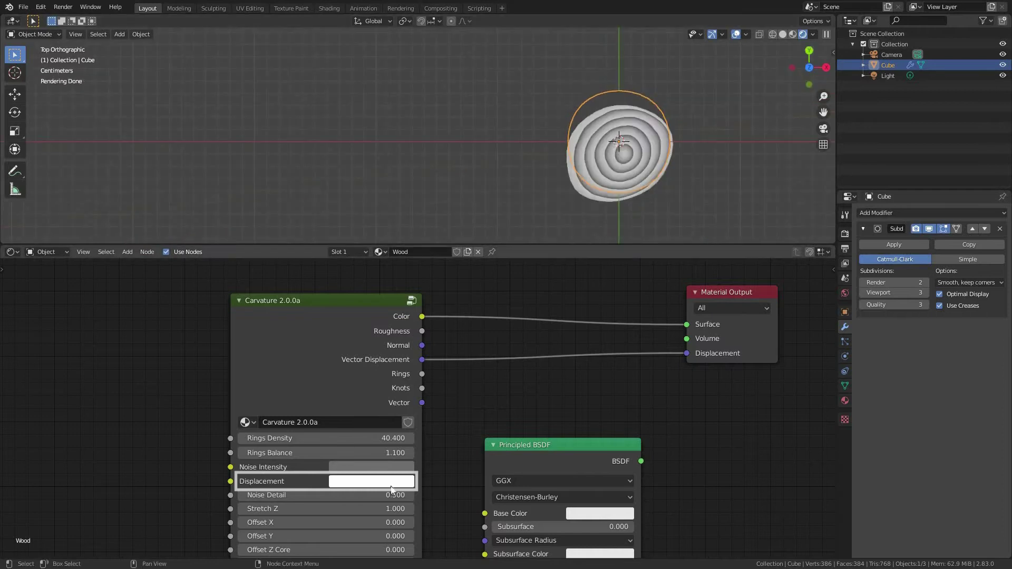
# Vary the Displacement color's values to compare the displaced shape with its outline, and return the color to white.
pyautogui.click(390, 486)
pyautogui.moveTo(385, 423); pyautogui.dragTo(335, 451)
pyautogui.moveTo(662, 147); pyautogui.dragTo(617, 132, button='middle')
pyautogui.click(391, 481)
pyautogui.moveTo(441, 389)
pyautogui.mouseDown()
pyautogui.moveTo(441, 296)
pyautogui.moveTo(445, 398)
pyautogui.mouseUp()
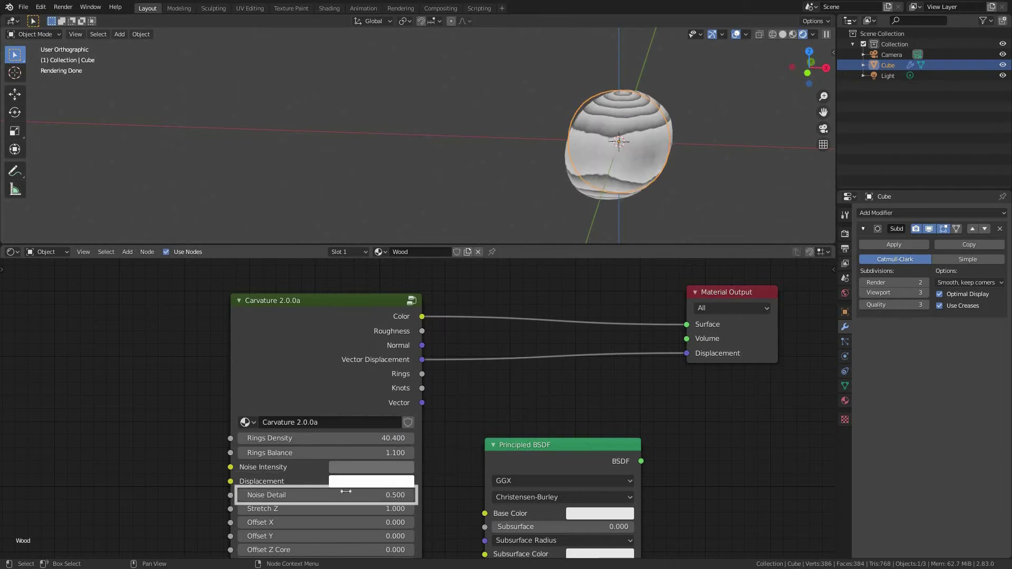
# Raise Noise Detail to 0.710 and set the Subdivision Surface modifier's viewport subdivisions to 5.
pyautogui.moveTo(346, 492); pyautogui.dragTo(385, 492)
pyautogui.scroll(4, 652, 119)
pyautogui.click(926, 293)
pyautogui.click(927, 293)
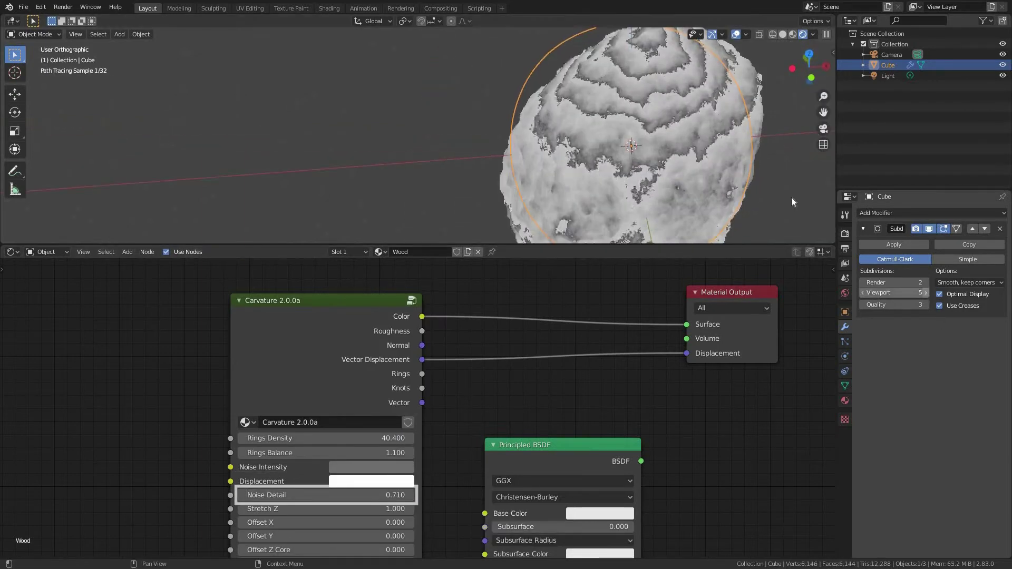
# Disconnect Vector Displacement from the Material Output and set Noise Detail to 0.650.
pyautogui.moveTo(727, 168); pyautogui.dragTo(730, 172, button='middle')
pyautogui.moveTo(687, 354); pyautogui.dragTo(641, 369)
pyautogui.moveTo(374, 495); pyautogui.dragTo(362, 495)
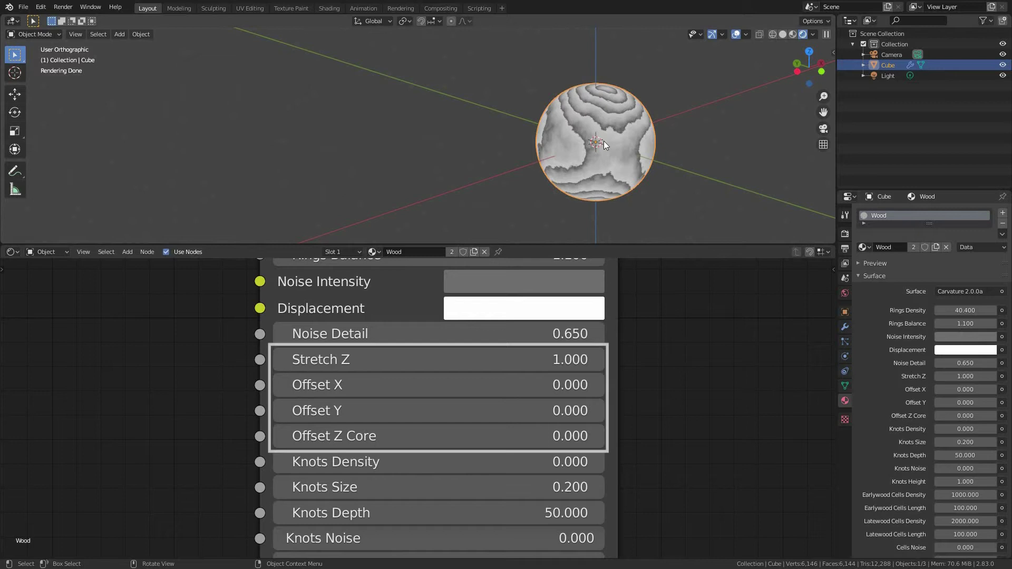
# Switch the viewport to Material Preview shading and disable the Subdivision Surface modifier's viewport display.
pyautogui.press('z')
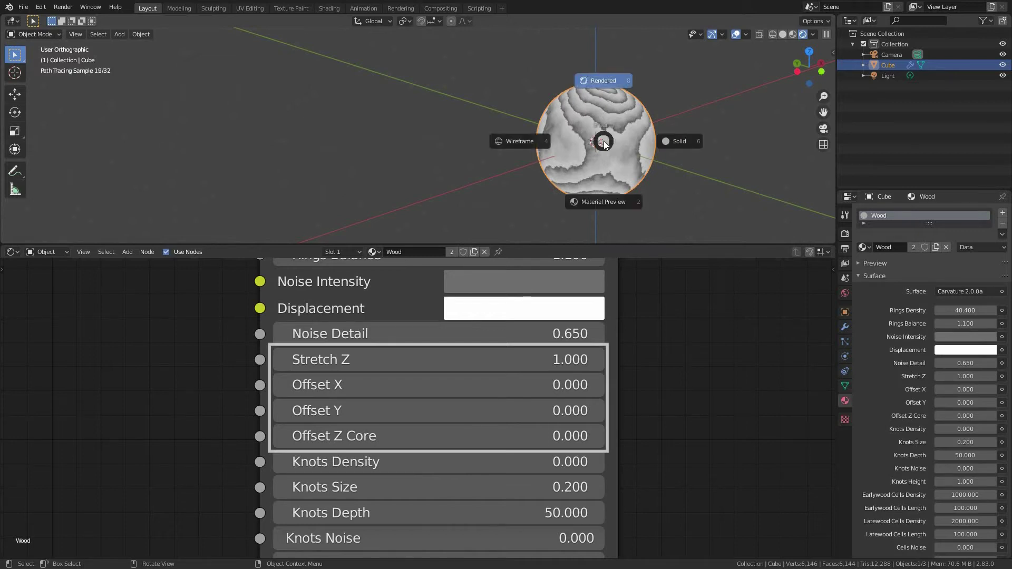
pyautogui.click(604, 201)
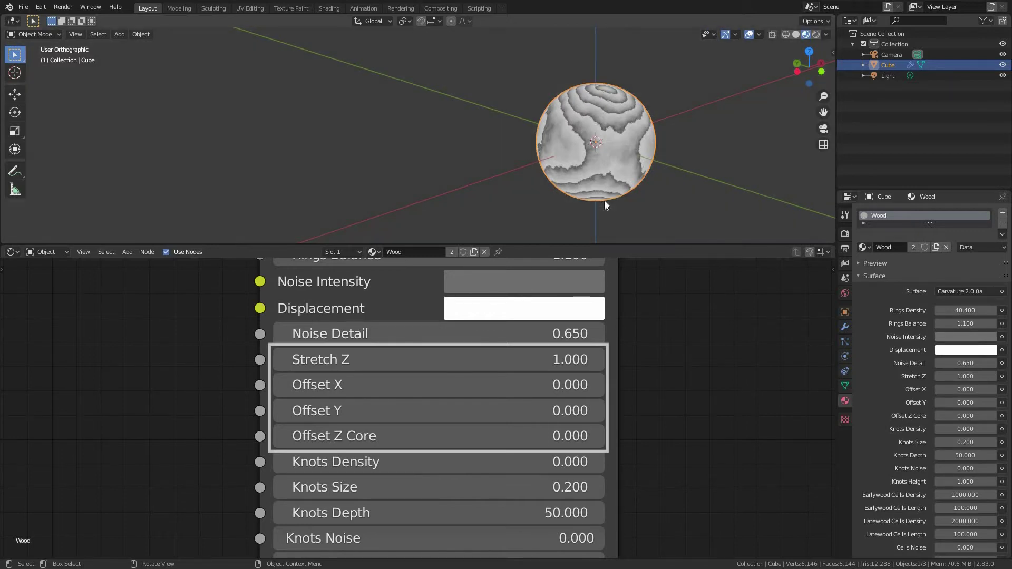
pyautogui.click(845, 327)
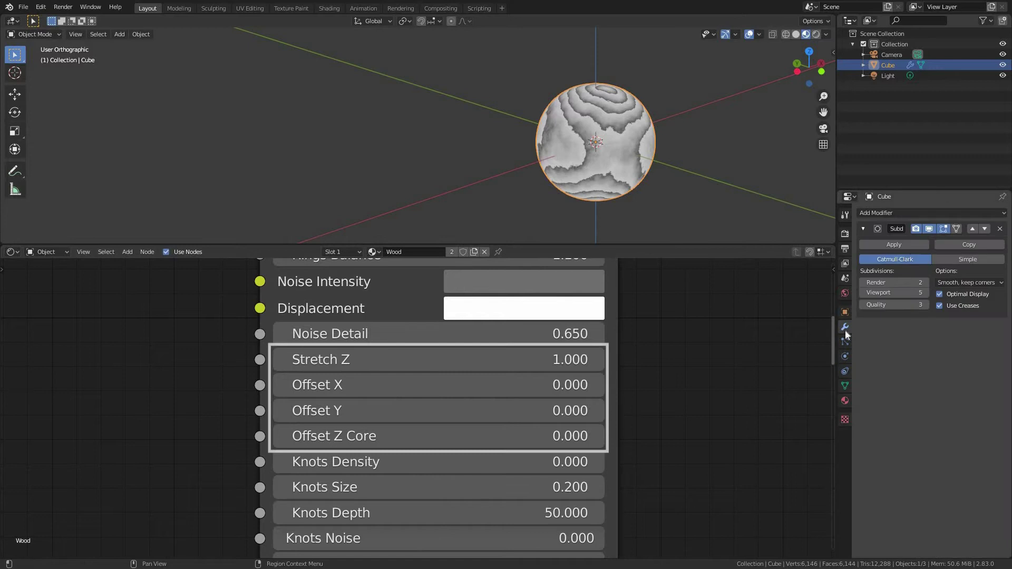
pyautogui.click(928, 229)
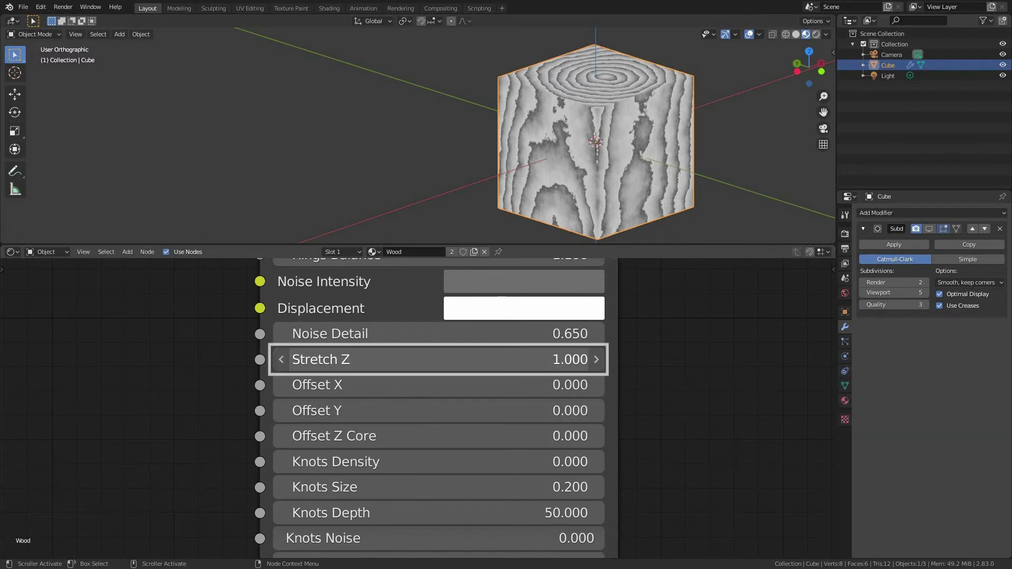
# Set Stretch Z to 6.000 and vary Offset X, Offset Y and Offset Z Core one by one, returning X and Y to 0.
pyautogui.moveTo(437, 359); pyautogui.dragTo(561, 359)
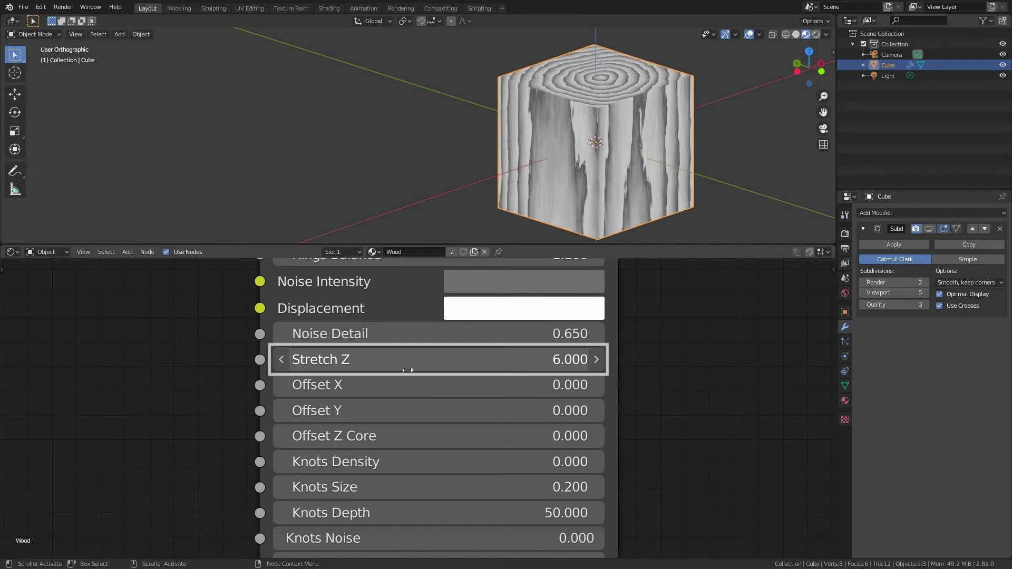
pyautogui.moveTo(438, 385); pyautogui.dragTo(438, 384)
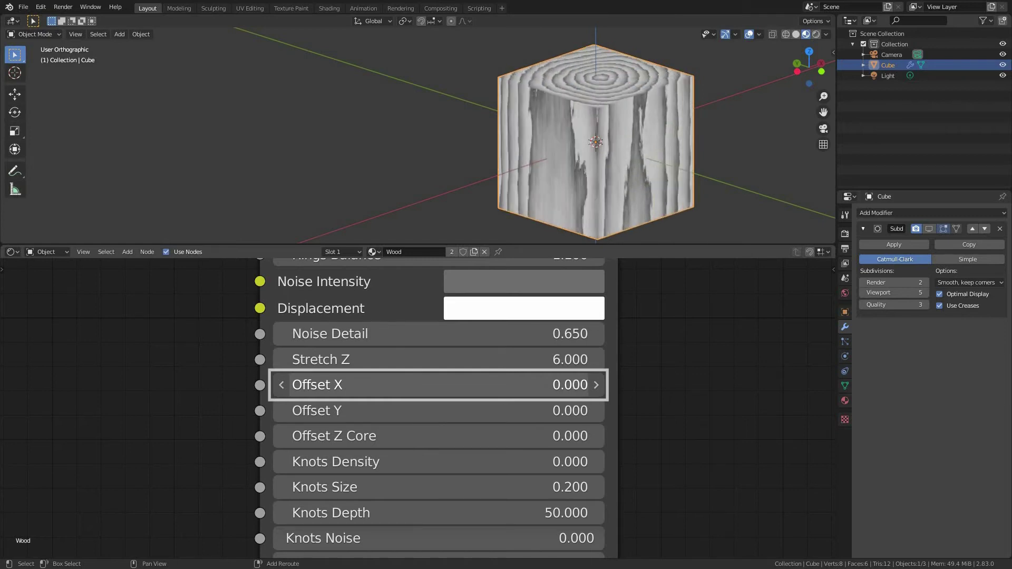
pyautogui.moveTo(381, 385); pyautogui.dragTo(378, 410)
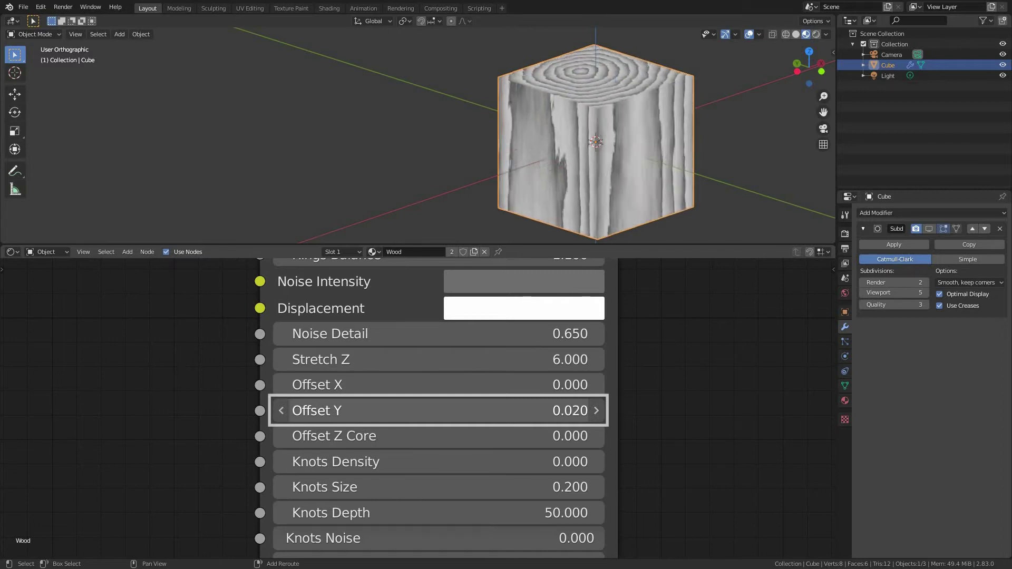
pyautogui.moveTo(372, 411); pyautogui.dragTo(465, 436)
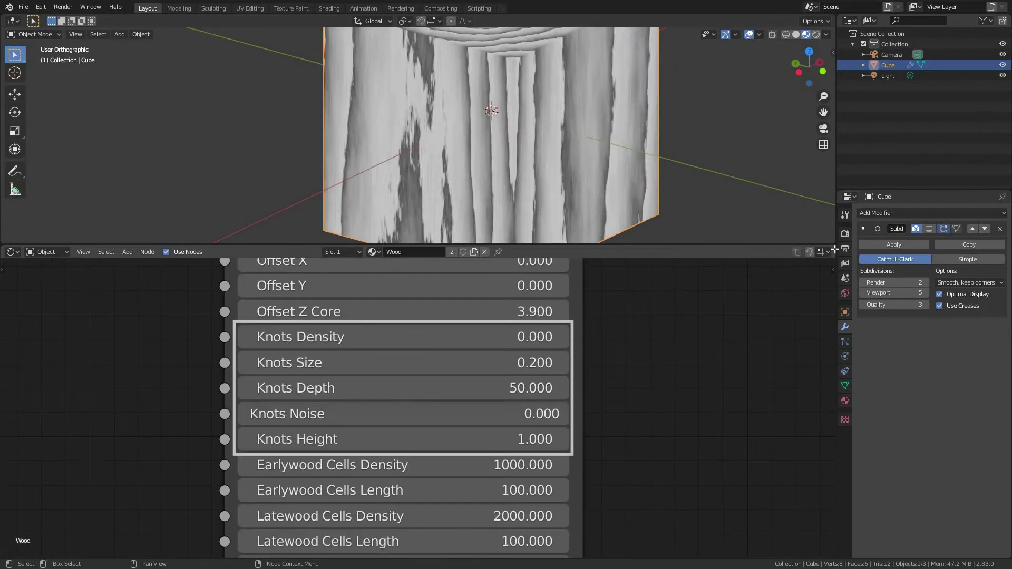
# Split the node editor into two areas and show the Carvature outputs beside the Material Output node in the new one.
pyautogui.moveTo(835, 249); pyautogui.dragTo(429, 316)
pyautogui.scroll(-6, 717, 328)
pyautogui.moveTo(733, 435); pyautogui.dragTo(599, 384, button='middle')
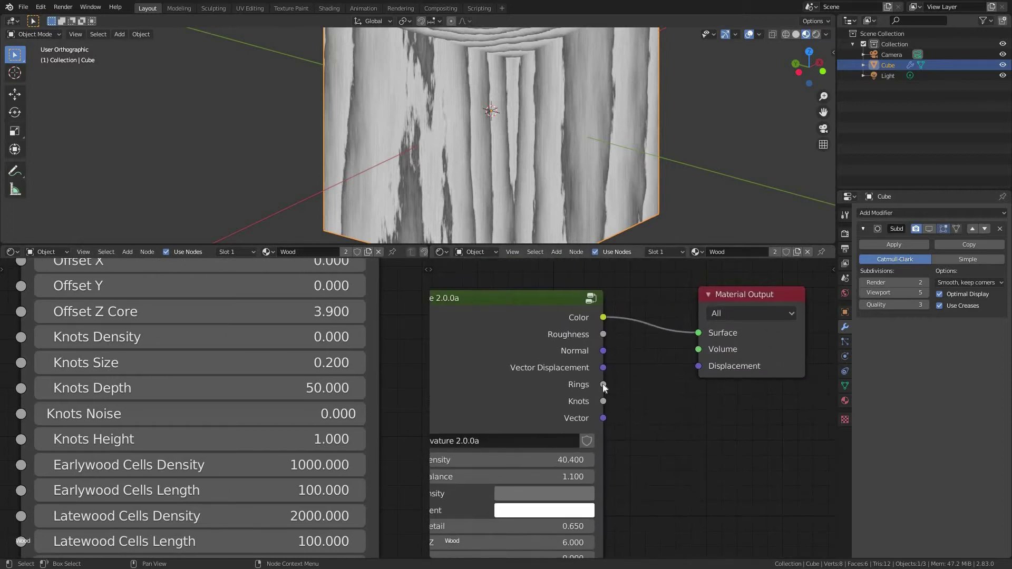
# Connect Carvature's Rings output to the Material Output's Surface input and make the 3D viewport taller.
pyautogui.moveTo(603, 385); pyautogui.dragTo(698, 332)
pyautogui.moveTo(617, 246); pyautogui.dragTo(617, 327)
pyautogui.moveTo(696, 374); pyautogui.dragTo(698, 373)
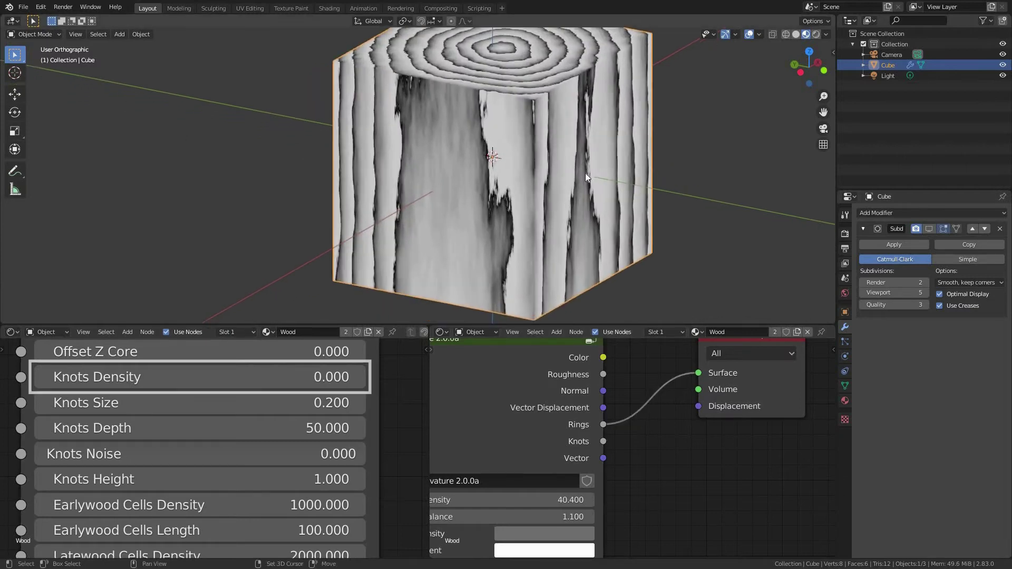
# Set Knots Density to 35.500 while previewing the Knots output on the surface, and reconnect the Rings output to Surface.
pyautogui.moveTo(201, 377); pyautogui.dragTo(322, 377)
pyautogui.moveTo(603, 441); pyautogui.dragTo(697, 373)
pyautogui.moveTo(171, 377)
pyautogui.mouseDown()
pyautogui.moveTo(100, 377)
pyautogui.moveTo(155, 377)
pyautogui.mouseUp()
pyautogui.moveTo(603, 425); pyautogui.dragTo(698, 373)
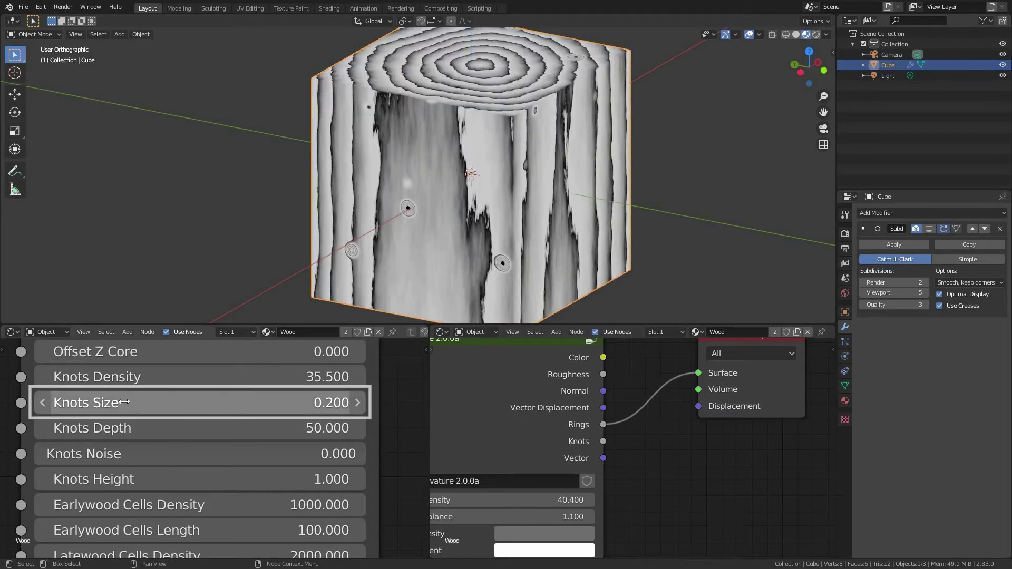
# Vary Knots Size, Knots Depth and Knots Height, keeping Knots Size at 0.200, and set Knots Noise to 0.326.
pyautogui.moveTo(200, 403)
pyautogui.mouseDown()
pyautogui.moveTo(271, 402)
pyautogui.moveTo(195, 403)
pyautogui.mouseUp()
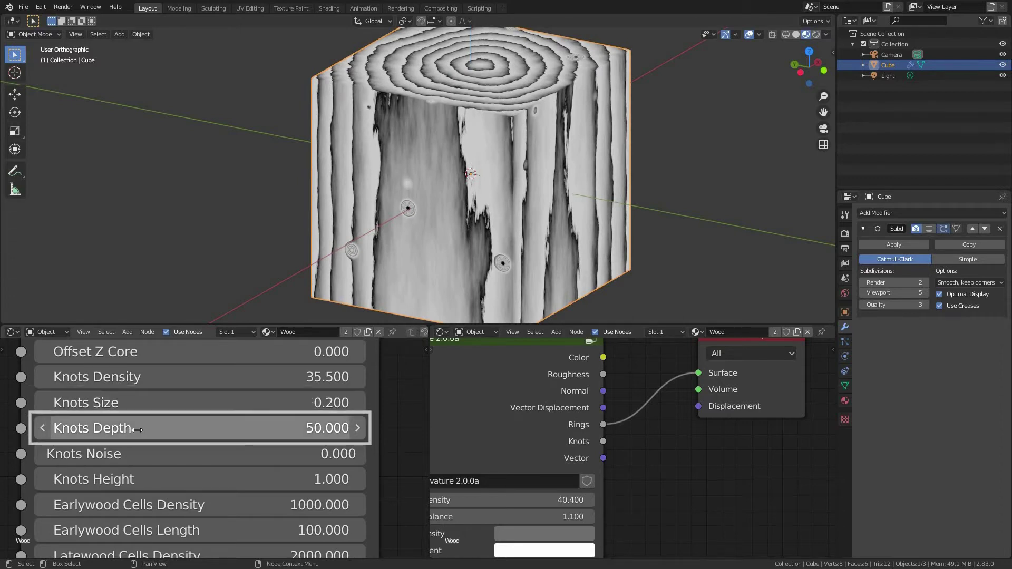
pyautogui.moveTo(140, 430); pyautogui.dragTo(101, 430)
pyautogui.moveTo(253, 449); pyautogui.dragTo(360, 449)
pyautogui.moveTo(200, 479)
pyautogui.mouseDown()
pyautogui.moveTo(270, 480)
pyautogui.moveTo(213, 480)
pyautogui.mouseUp()
# Raise Knots Density and set Knots Height to 2.
pyautogui.moveTo(200, 377); pyautogui.dragTo(306, 377)
pyautogui.click(187, 477)
pyautogui.write('2')
pyautogui.press('Return')
# Set Knots Density to 53.400 and Knots Depth to 28.800.
pyautogui.moveTo(200, 428); pyautogui.dragTo(288, 428)
pyautogui.moveTo(138, 376); pyautogui.dragTo(126, 377)
pyautogui.moveTo(138, 428); pyautogui.dragTo(127, 428)
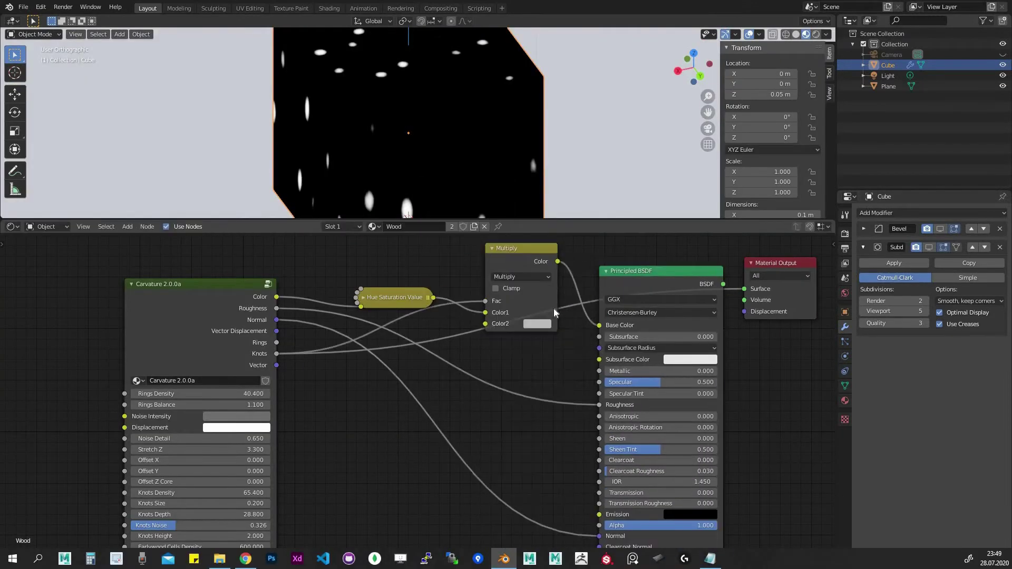
# Open the Color2 color of the Multiply node between Hue Saturation Value and Principled BSDF.
pyautogui.click(537, 323)
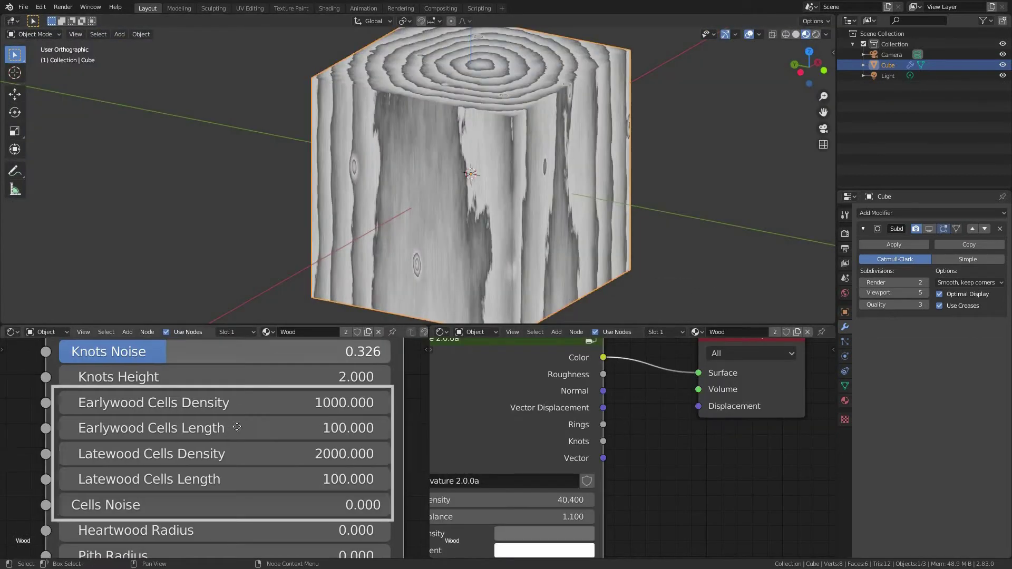
# Reduce Knots Density to remove the knots from the cube.
pyautogui.moveTo(237, 427); pyautogui.dragTo(232, 517, button='middle')
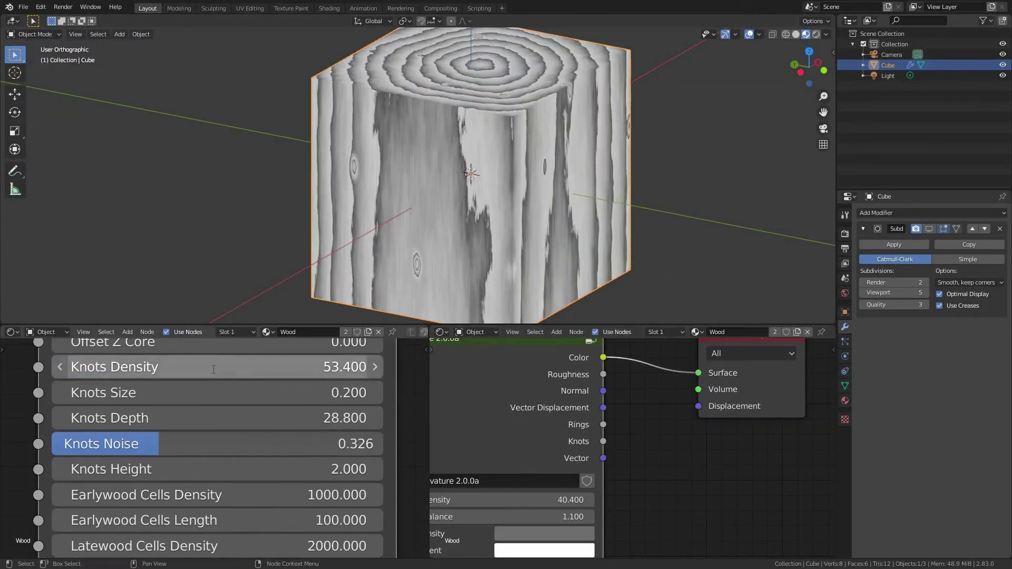
pyautogui.moveTo(214, 367); pyautogui.dragTo(109, 368)
pyautogui.moveTo(230, 443); pyautogui.dragTo(230, 368, button='middle')
# Set Earlywood Cells Density to 260.900, judging the result on a close-up of the cube's side.
pyautogui.moveTo(418, 120); pyautogui.dragTo(467, 148, button='middle')
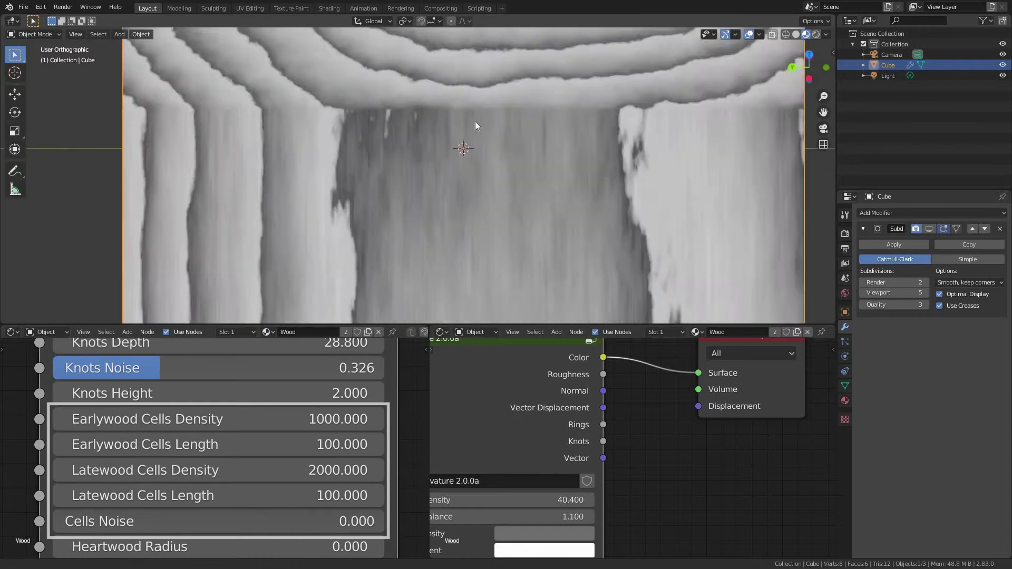
pyautogui.keyDown('ctrl'); pyautogui.moveTo(475, 121); pyautogui.dragTo(475, 106, button='middle'); pyautogui.keyUp('ctrl')
pyautogui.keyDown('shift'); pyautogui.moveTo(575, 158); pyautogui.dragTo(419, 210, button='middle'); pyautogui.keyUp('shift')
pyautogui.keyDown('shift'); pyautogui.moveTo(791, 117); pyautogui.dragTo(578, 183, button='middle'); pyautogui.keyUp('shift')
pyautogui.keyDown('ctrl'); pyautogui.moveTo(575, 237); pyautogui.dragTo(522, 221, button='middle'); pyautogui.keyUp('ctrl')
pyautogui.moveTo(179, 422); pyautogui.dragTo(249, 422)
# Lower Earlywood Cells Length to 1.000 for comparison and set it to 32.400.
pyautogui.keyDown('ctrl'); pyautogui.moveTo(539, 160); pyautogui.dragTo(616, 148, button='middle'); pyautogui.keyUp('ctrl')
pyautogui.moveTo(616, 148); pyautogui.dragTo(570, 217, button='middle')
pyautogui.keyDown('shift'); pyautogui.moveTo(571, 218); pyautogui.dragTo(577, 247, button='middle'); pyautogui.keyUp('shift')
pyautogui.moveTo(268, 443); pyautogui.dragTo(226, 443)
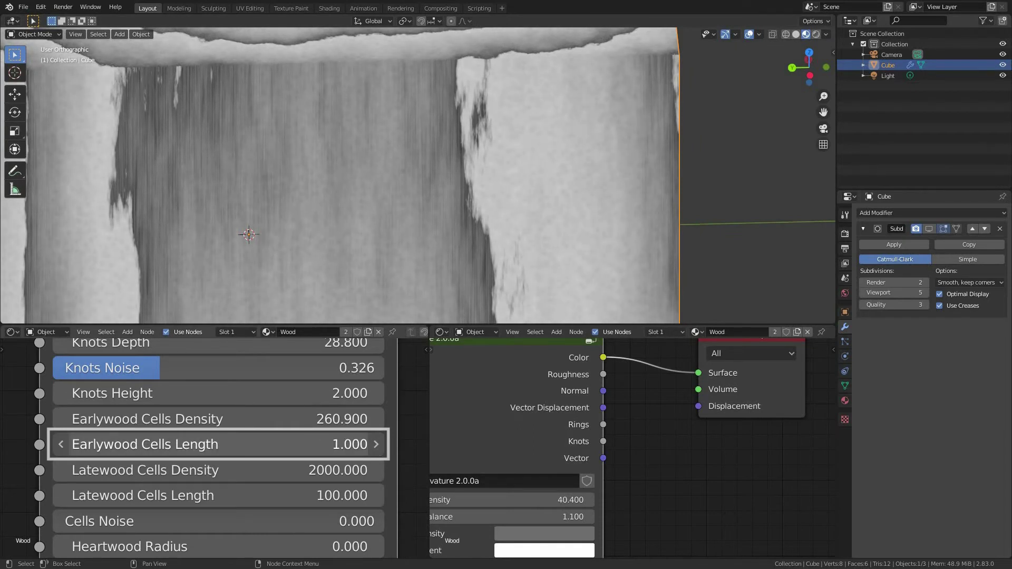
pyautogui.moveTo(296, 440); pyautogui.dragTo(307, 440)
# Set Latewood Cells Density to 1373.500 and Latewood Cells Length to 25.100, judging them on a close-up of the cube.
pyautogui.moveTo(548, 124); pyautogui.dragTo(461, 209, button='middle')
pyautogui.scroll(5, 464, 201)
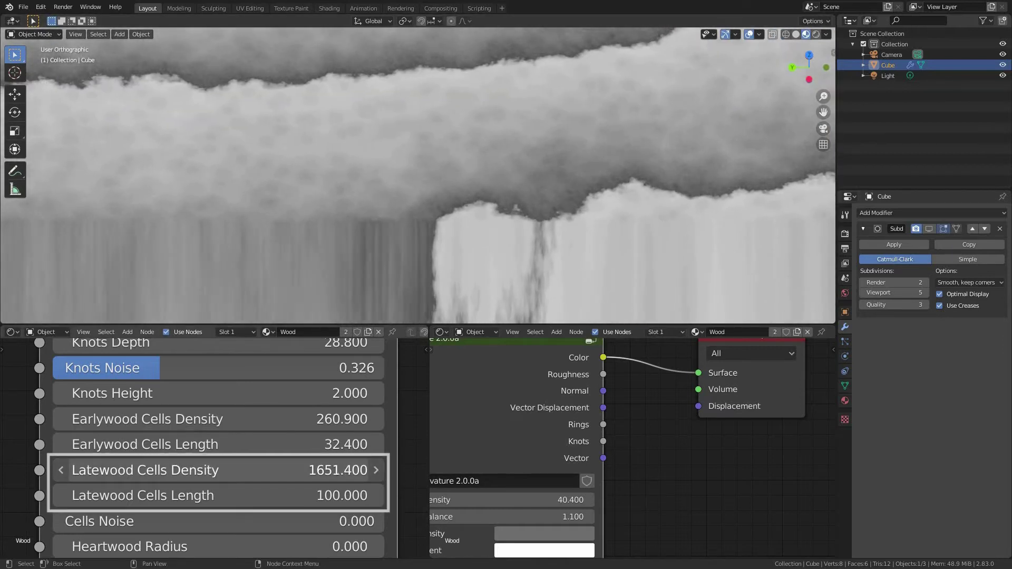
pyautogui.moveTo(216, 471); pyautogui.dragTo(214, 496)
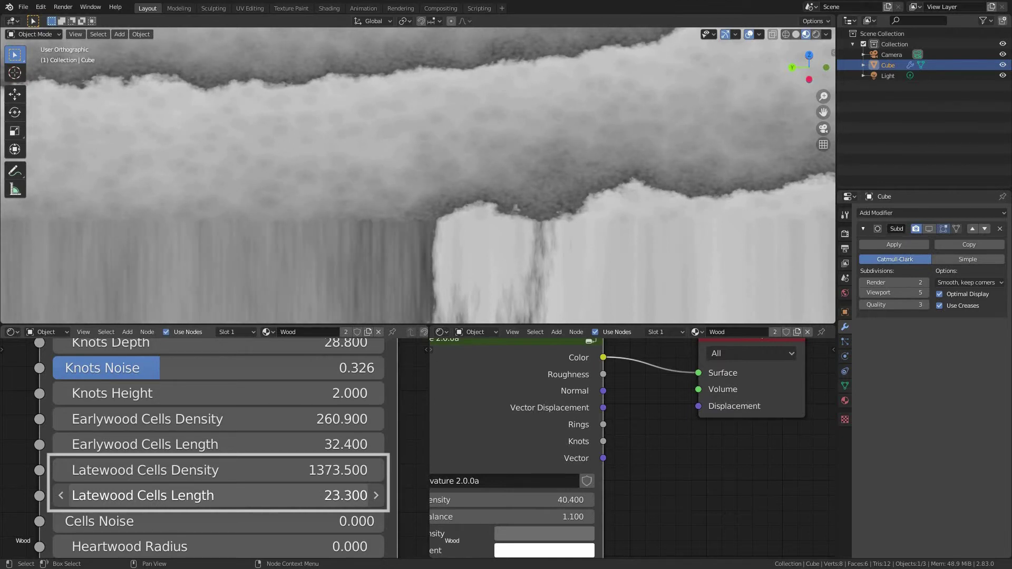
pyautogui.moveTo(228, 499); pyautogui.dragTo(233, 498)
# Set Cells Noise to 0.289.
pyautogui.scroll(-4, 522, 248)
pyautogui.moveTo(521, 256); pyautogui.dragTo(522, 242, button='middle')
pyautogui.scroll(-1, 522, 243)
pyautogui.moveTo(228, 521); pyautogui.dragTo(247, 521)
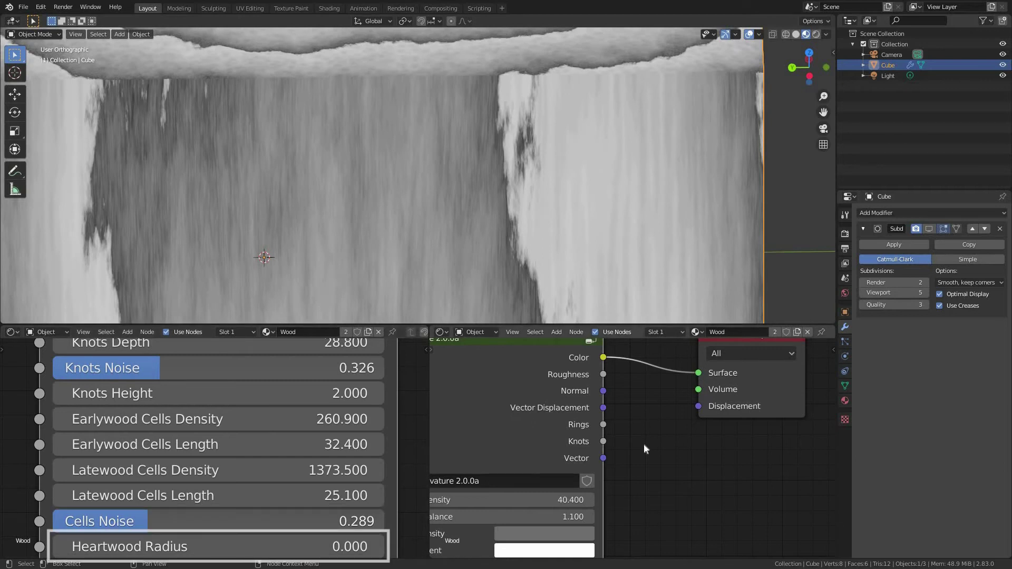
# Set Heartwood Radius to 93.600 and Pith Radius to 15.700, checking the rings on the cube's top face.
pyautogui.moveTo(390, 192); pyautogui.dragTo(386, 168, button='middle')
pyautogui.scroll(-2, 386, 168)
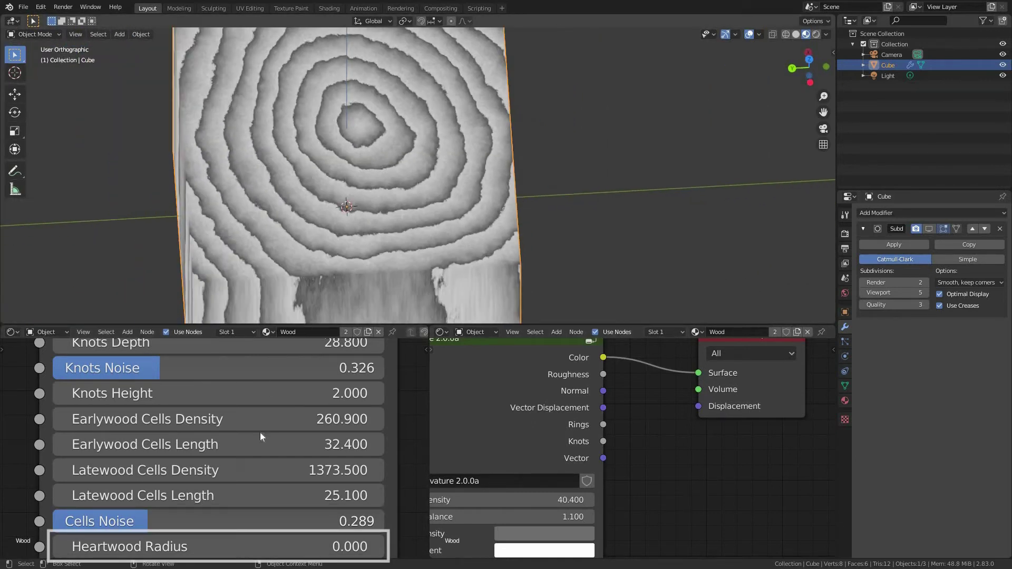
pyautogui.moveTo(230, 508); pyautogui.dragTo(235, 382, button='middle')
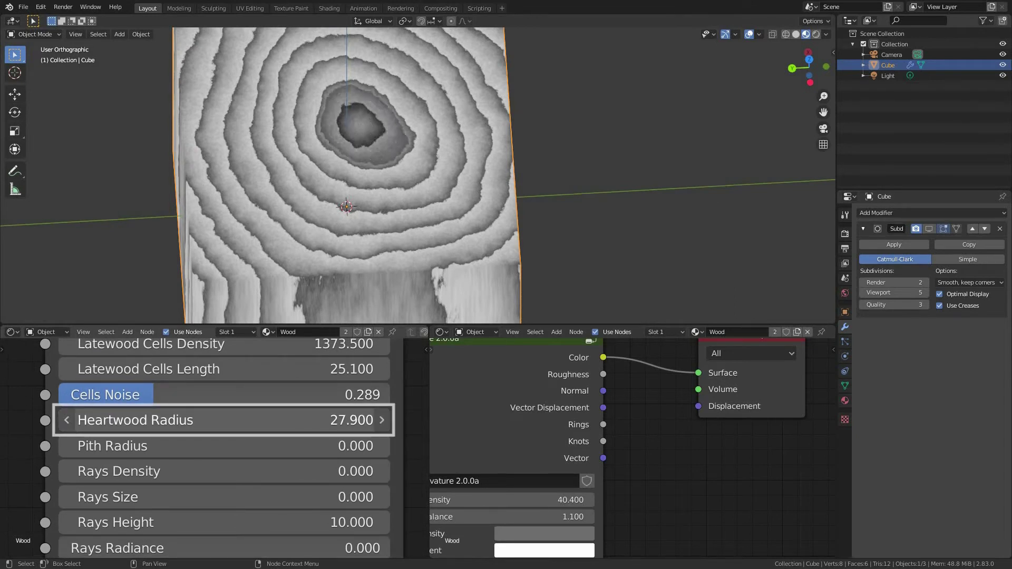
pyautogui.moveTo(112, 440); pyautogui.dragTo(116, 440)
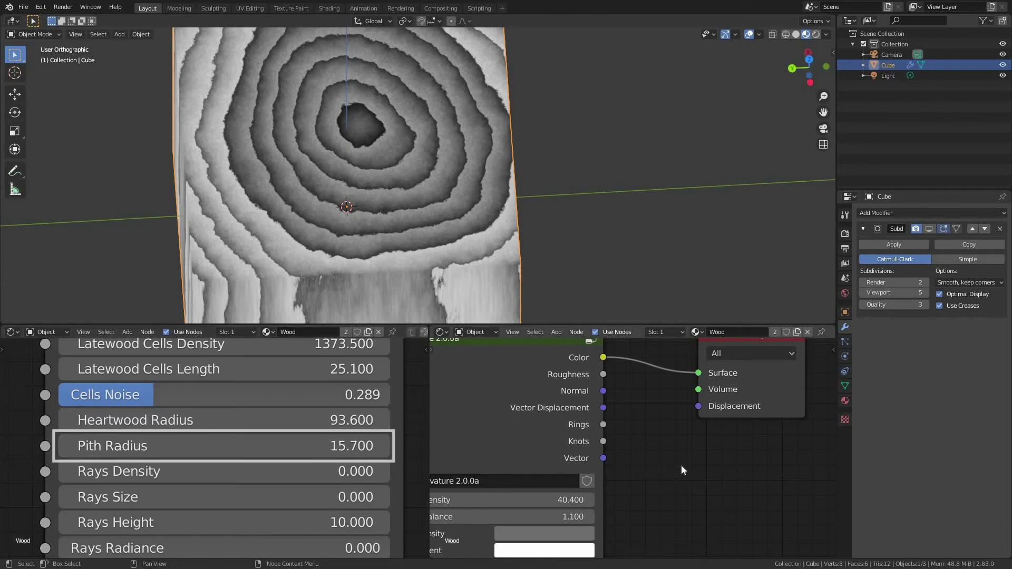
# Set Rays Density to 369.200 and Rays Size to 2.500.
pyautogui.moveTo(617, 254); pyautogui.dragTo(514, 185, button='middle')
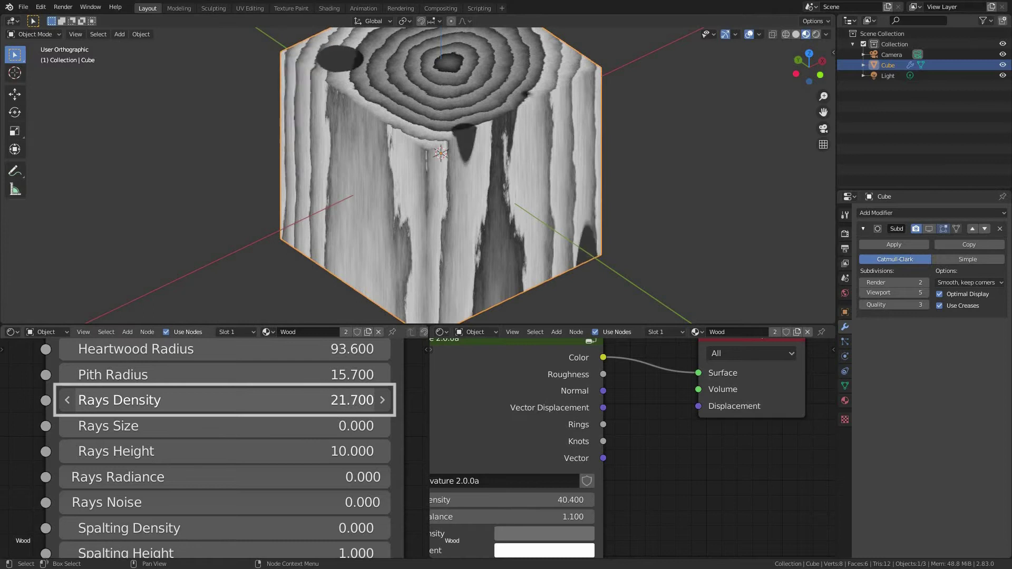
pyautogui.moveTo(225, 400); pyautogui.dragTo(413, 229)
pyautogui.moveTo(413, 228); pyautogui.dragTo(393, 249, button='middle')
pyautogui.moveTo(145, 426); pyautogui.dragTo(105, 426)
pyautogui.moveTo(170, 426); pyautogui.dragTo(175, 426)
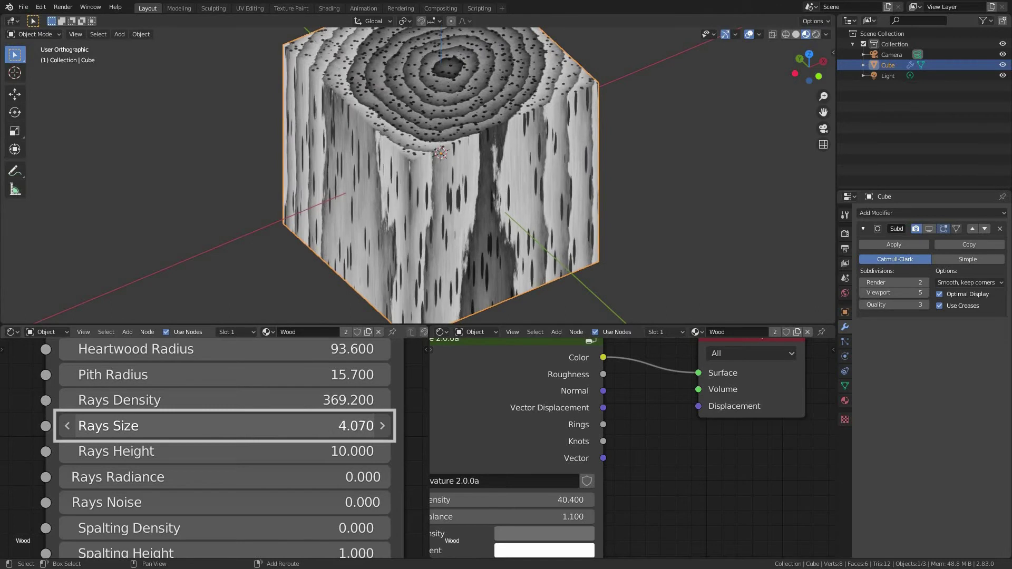
# Set Rays Radiance to 1.000, Rays Density to 38.100 and Rays Height to 0.900.
pyautogui.moveTo(383, 223); pyautogui.dragTo(423, 195, button='middle')
pyautogui.moveTo(145, 451); pyautogui.dragTo(157, 451)
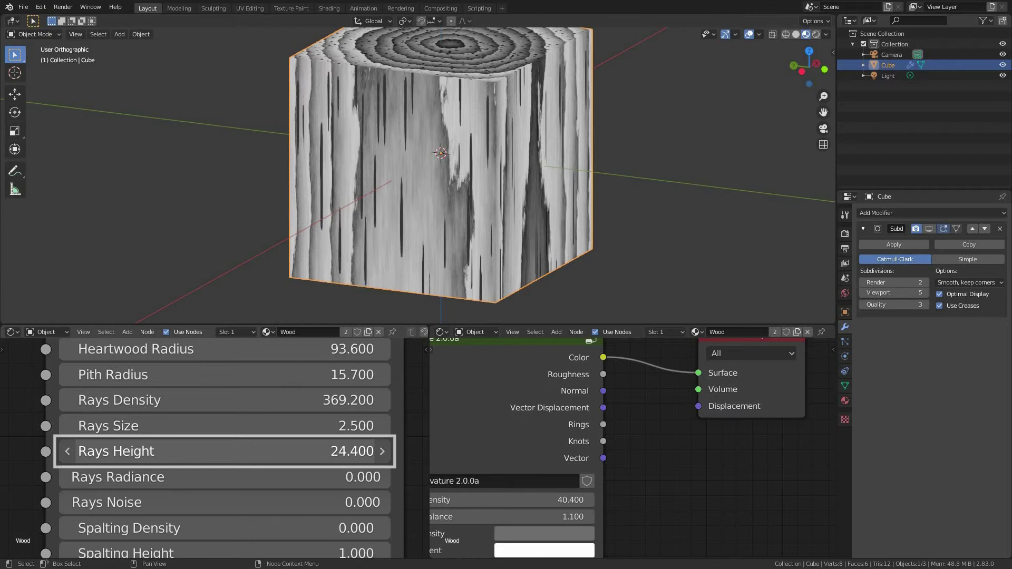
pyautogui.moveTo(178, 452); pyautogui.dragTo(182, 477)
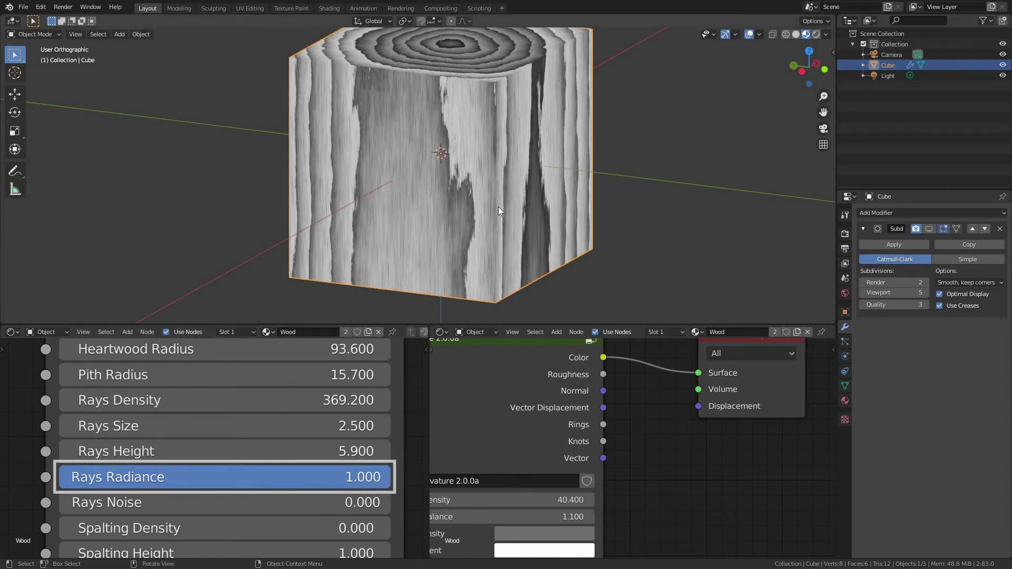
pyautogui.scroll(3, 452, 126)
pyautogui.moveTo(243, 401); pyautogui.dragTo(224, 401)
pyautogui.moveTo(274, 451)
pyautogui.mouseDown()
pyautogui.moveTo(253, 451)
pyautogui.moveTo(264, 451)
pyautogui.mouseUp()
pyautogui.scroll(-2, 456, 203)
pyautogui.moveTo(438, 198); pyautogui.dragTo(454, 217, button='middle')
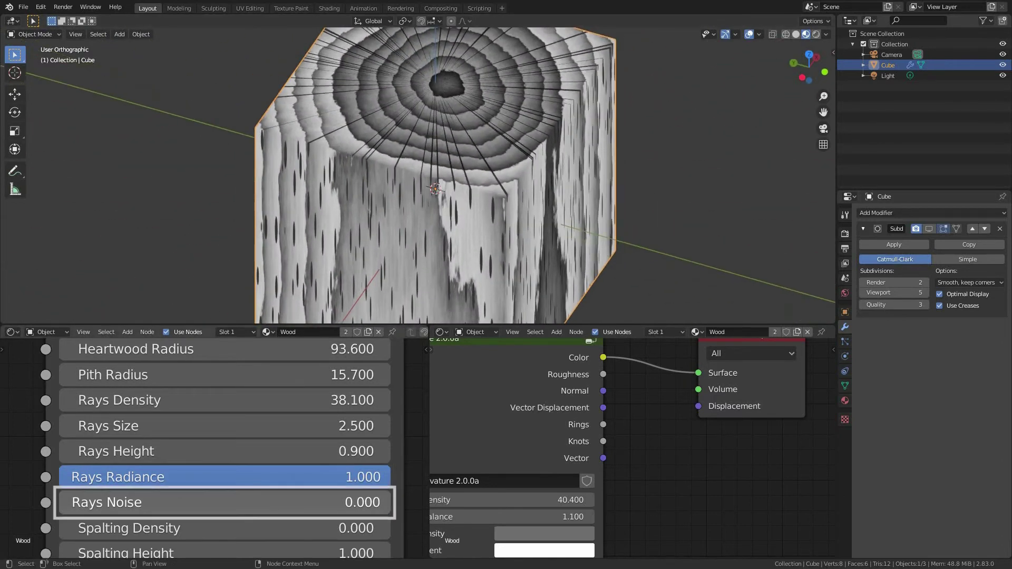
# Set Rays Noise to 0.476 and Rays Radiance to 0.960, and raise Rays Density.
pyautogui.moveTo(221, 503); pyautogui.dragTo(240, 503)
pyautogui.moveTo(391, 476); pyautogui.dragTo(377, 477)
pyautogui.moveTo(311, 501); pyautogui.dragTo(290, 502)
pyautogui.moveTo(558, 269); pyautogui.dragTo(500, 269, button='middle')
pyautogui.moveTo(221, 400); pyautogui.dragTo(256, 401)
pyautogui.moveTo(422, 264); pyautogui.dragTo(700, 243, button='middle')
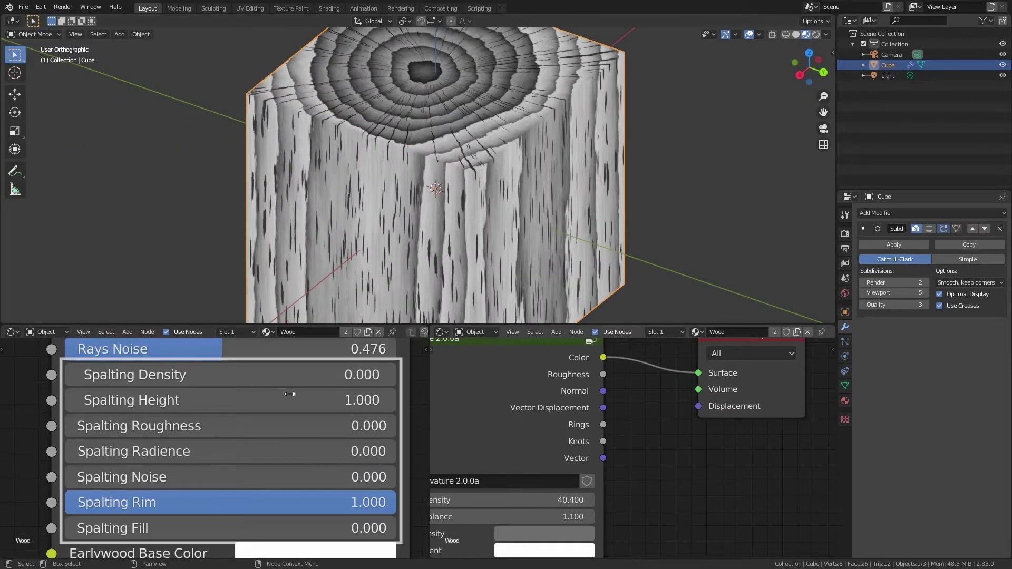
# Set Rays Density to 0 to remove the rays, and raise Spalting Density to 145.500.
pyautogui.scroll(-2, 285, 372)
pyautogui.moveTo(283, 370); pyautogui.dragTo(305, 371, button='middle')
pyautogui.press('Return')
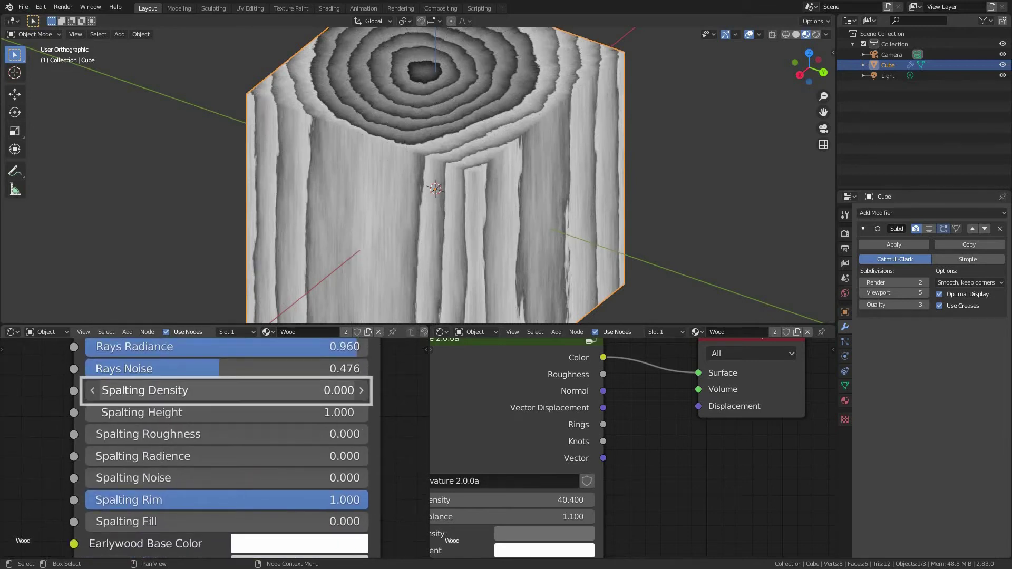
pyautogui.moveTo(192, 392); pyautogui.dragTo(390, 392)
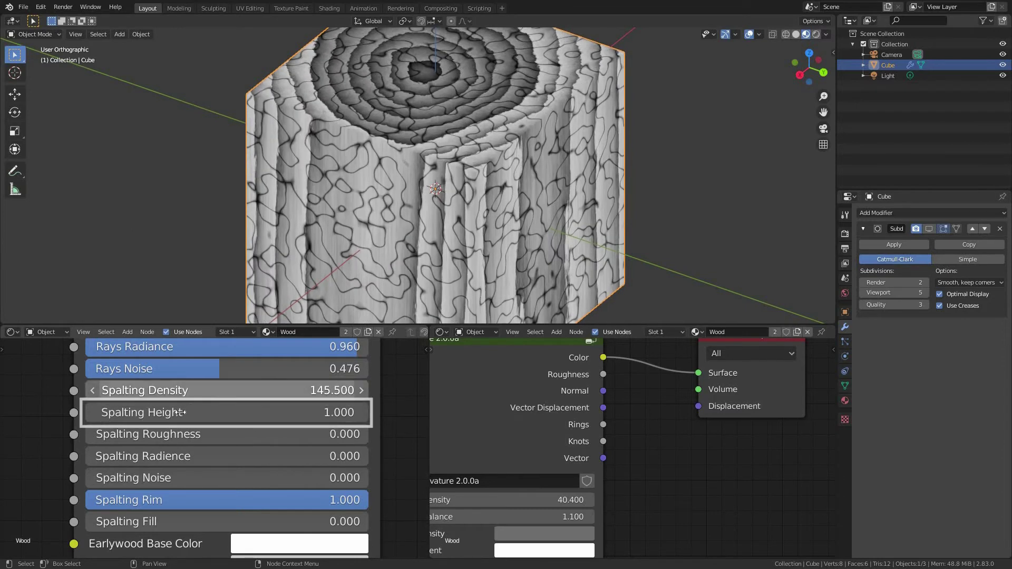
# Set Spalting Height to 12.700, Spalting Roughness to 0.505, Spalting Radience to 0.062 and Spalting Noise to 1.000.
pyautogui.moveTo(226, 413); pyautogui.dragTo(306, 413)
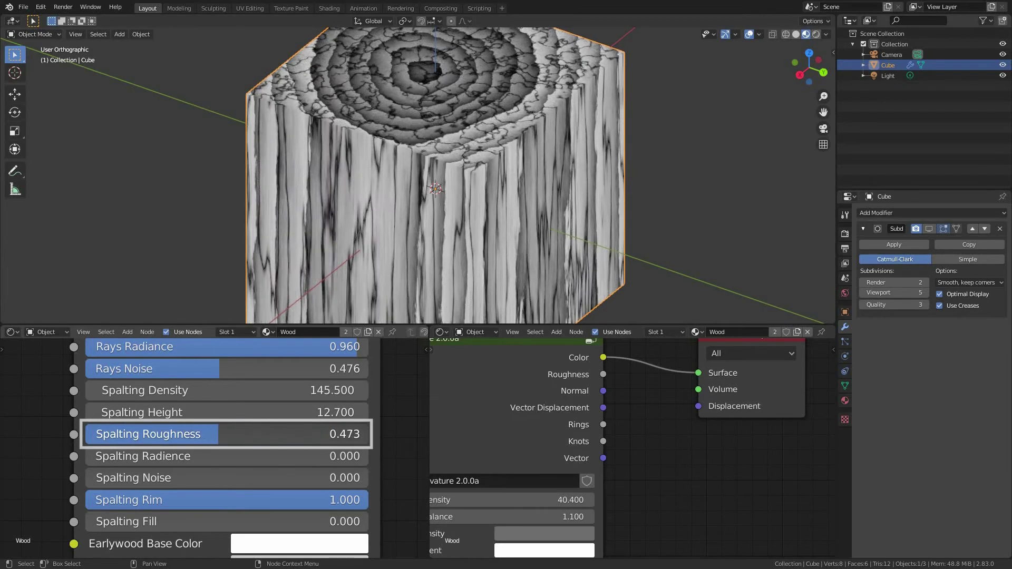
pyautogui.moveTo(218, 435); pyautogui.dragTo(199, 456)
pyautogui.moveTo(105, 478); pyautogui.dragTo(390, 478)
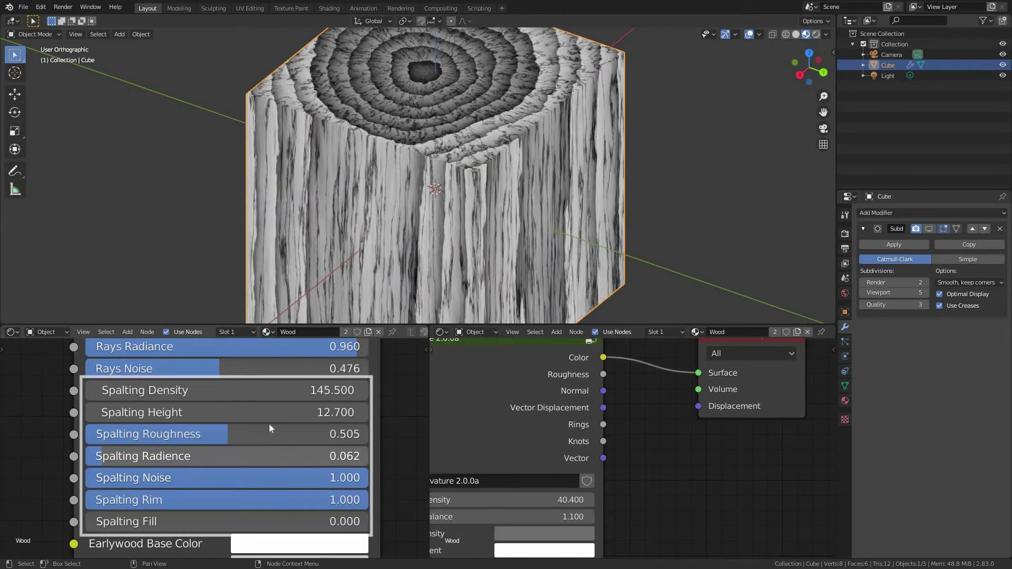
# Set Spalting Roughness to 0.304, Spalting Height to 3.800 and Spalting Density to 157.600.
pyautogui.moveTo(212, 434); pyautogui.dragTo(171, 434)
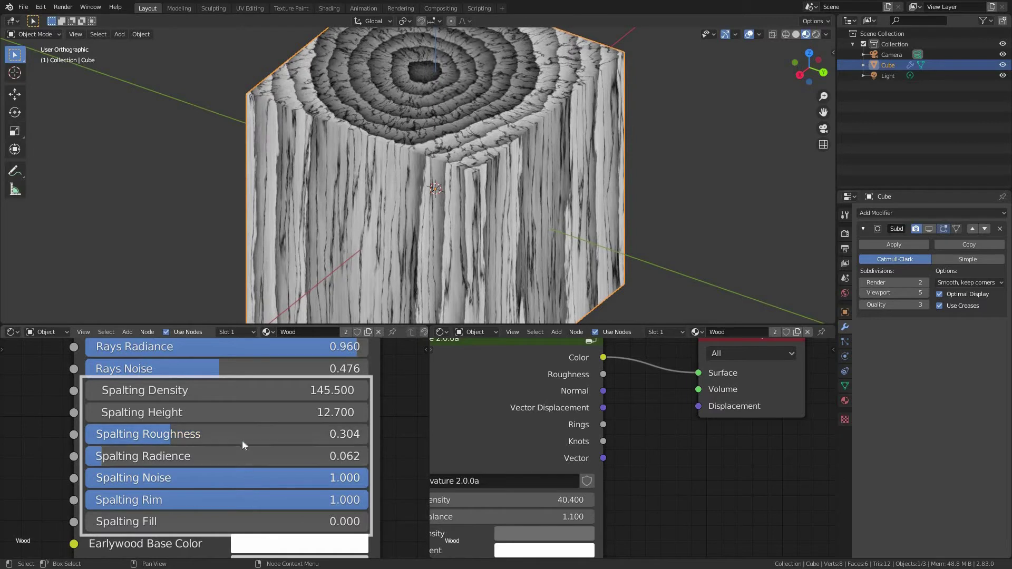
pyautogui.moveTo(253, 412); pyautogui.dragTo(255, 390)
pyautogui.moveTo(380, 268); pyautogui.dragTo(311, 284, button='middle')
# Lower Spalting Rim for comparison and return it to 1.000.
pyautogui.moveTo(228, 494); pyautogui.dragTo(238, 462, button='middle')
pyautogui.moveTo(238, 464); pyautogui.dragTo(240, 464)
pyautogui.moveTo(350, 468); pyautogui.dragTo(96, 468)
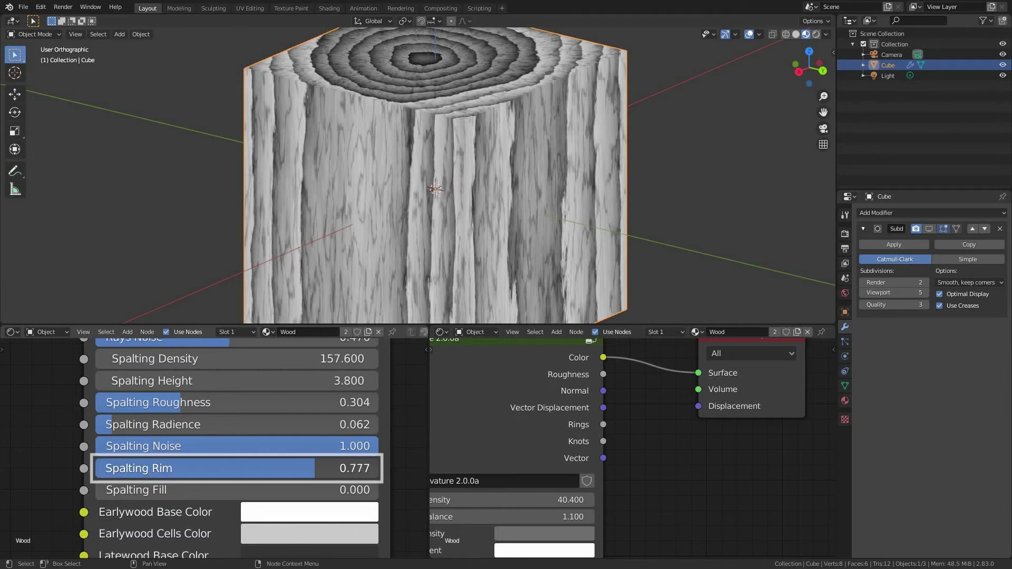
pyautogui.moveTo(330, 468); pyautogui.dragTo(378, 475)
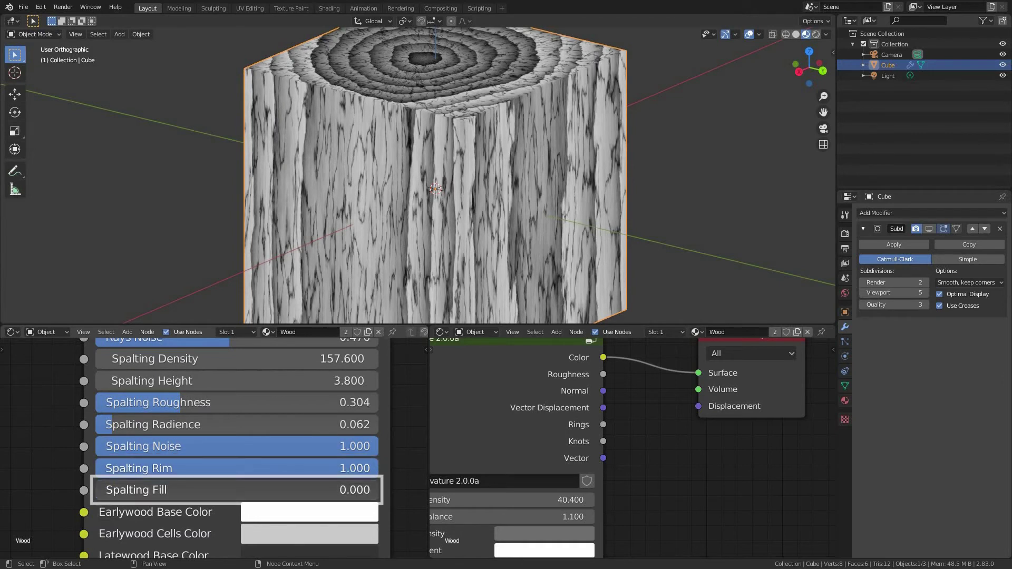
# Set Spalting Fill to 0.212 and Spalting Rim to 0.645.
pyautogui.moveTo(264, 489); pyautogui.dragTo(155, 489)
pyautogui.moveTo(378, 468); pyautogui.dragTo(278, 468)
pyautogui.moveTo(356, 198); pyautogui.dragTo(404, 175, button='middle')
# Raise Knots Density to 22.700 and inspect a knot on the cube's side up close.
pyautogui.scroll(-3, 49, 432)
pyautogui.moveTo(49, 432); pyautogui.dragTo(46, 506, button='middle')
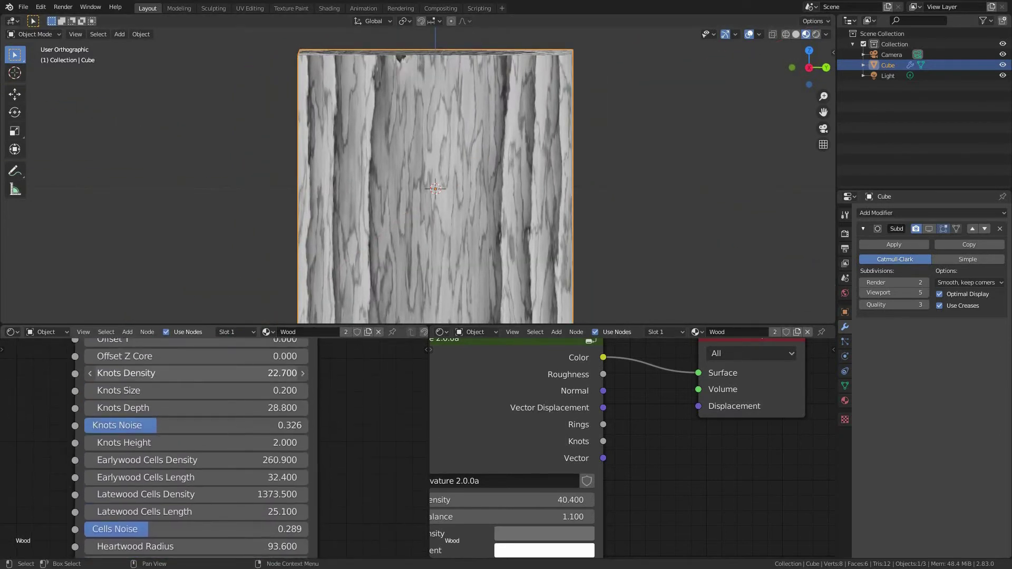
pyautogui.moveTo(572, 214); pyautogui.dragTo(553, 213, button='middle')
pyautogui.scroll(7, 354, 182)
pyautogui.scroll(-1, 372, 494)
# Set Spalting Noise to 0.465 and raise Spalting Density to about 204.
pyautogui.moveTo(371, 495); pyautogui.dragTo(366, 286, button='middle')
pyautogui.moveTo(299, 480); pyautogui.dragTo(229, 479)
pyautogui.moveTo(198, 424); pyautogui.dragTo(284, 424)
# Set Spalting Density to 0 to remove the spalting from the wood.
pyautogui.moveTo(349, 541); pyautogui.dragTo(337, 445, button='middle')
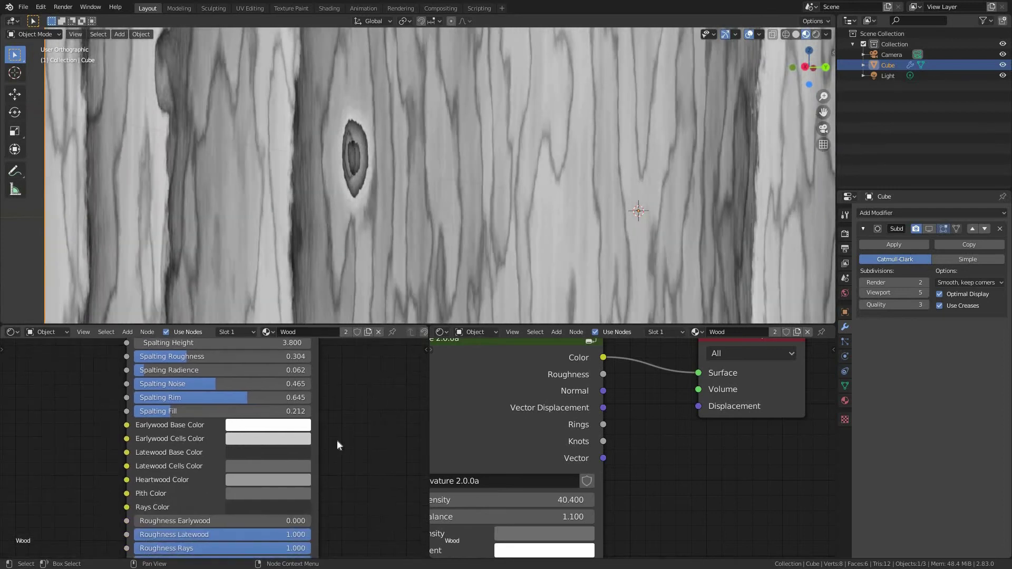
pyautogui.moveTo(366, 398); pyautogui.dragTo(367, 482, button='middle')
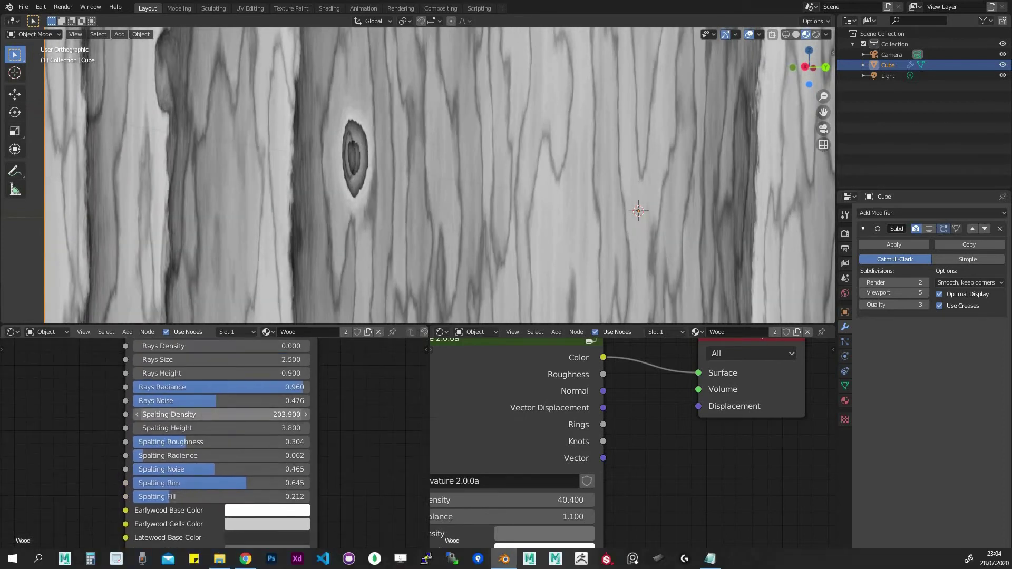
pyautogui.moveTo(253, 414); pyautogui.dragTo(68, 413)
# Set Earlywood Base Color to a grey with RGB values of 0.653 and darken Earlywood Cells Color.
pyautogui.moveTo(352, 467); pyautogui.dragTo(346, 366, button='middle')
pyautogui.moveTo(325, 171); pyautogui.dragTo(327, 295, button='middle')
pyautogui.click(274, 410)
pyautogui.moveTo(333, 226); pyautogui.dragTo(325, 255)
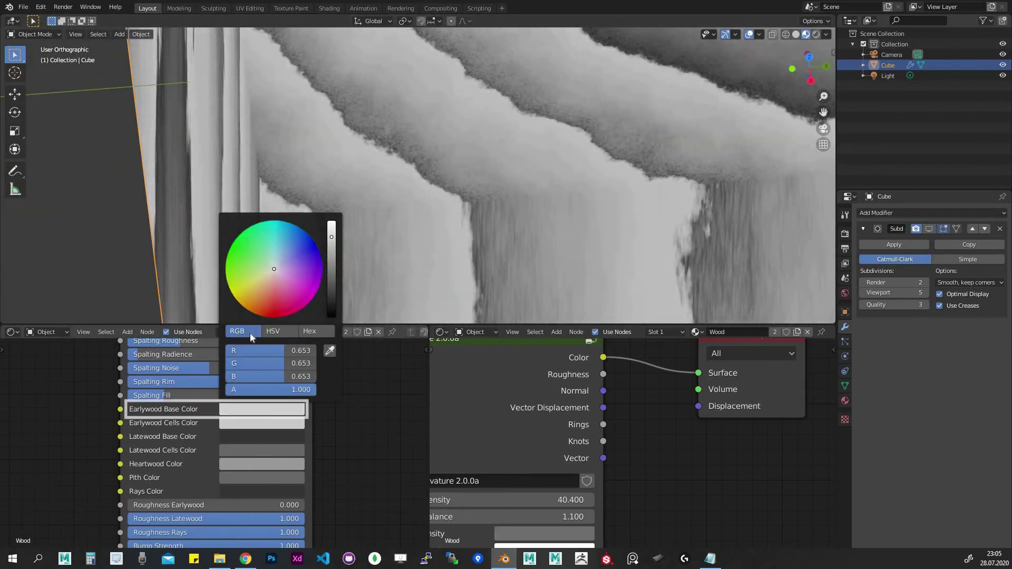
pyautogui.click(262, 423)
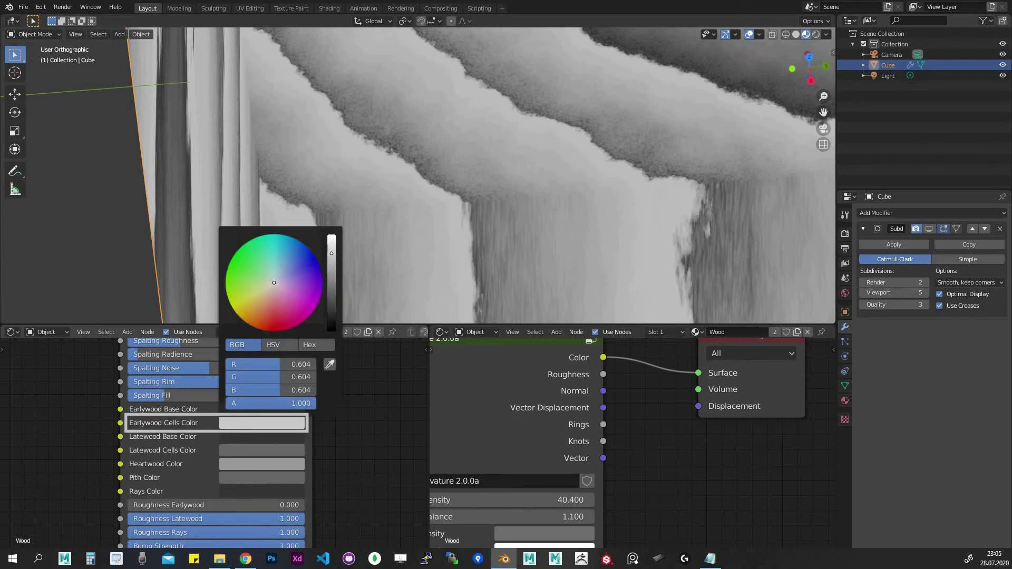
pyautogui.moveTo(332, 253)
pyautogui.mouseDown()
pyautogui.moveTo(331, 296)
pyautogui.moveTo(332, 253)
pyautogui.mouseUp()
# Change Latewood Base Color and Latewood Cells Color to medium greys.
pyautogui.click(230, 435)
pyautogui.moveTo(332, 301); pyautogui.dragTo(332, 323)
pyautogui.click(231, 447)
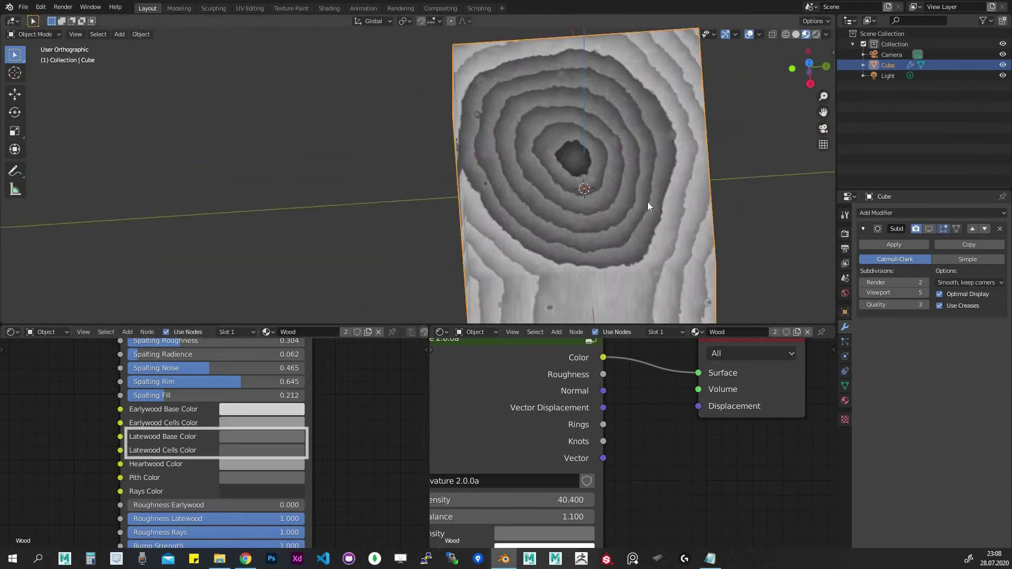
# Set Heartwood Color to RGB 0.918 and lighten Pith Color and Rays Color to light greys.
pyautogui.click(262, 464)
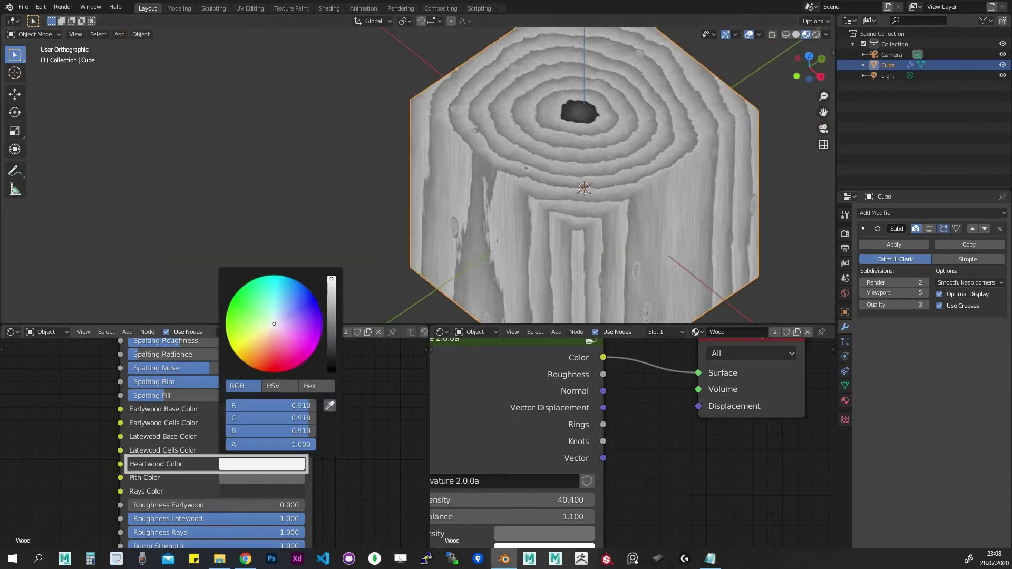
pyautogui.click(262, 477)
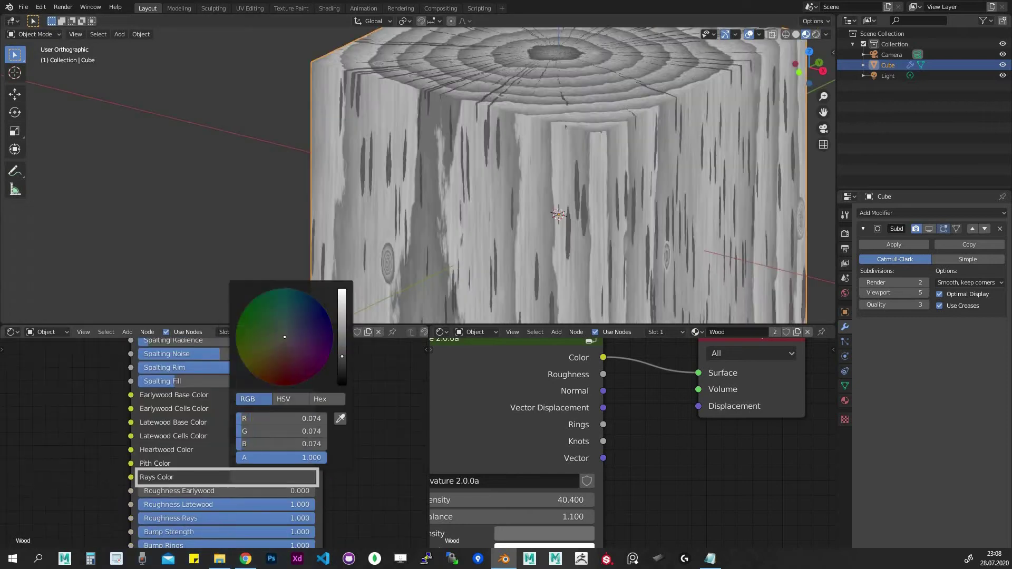
pyautogui.moveTo(338, 337); pyautogui.dragTo(339, 297)
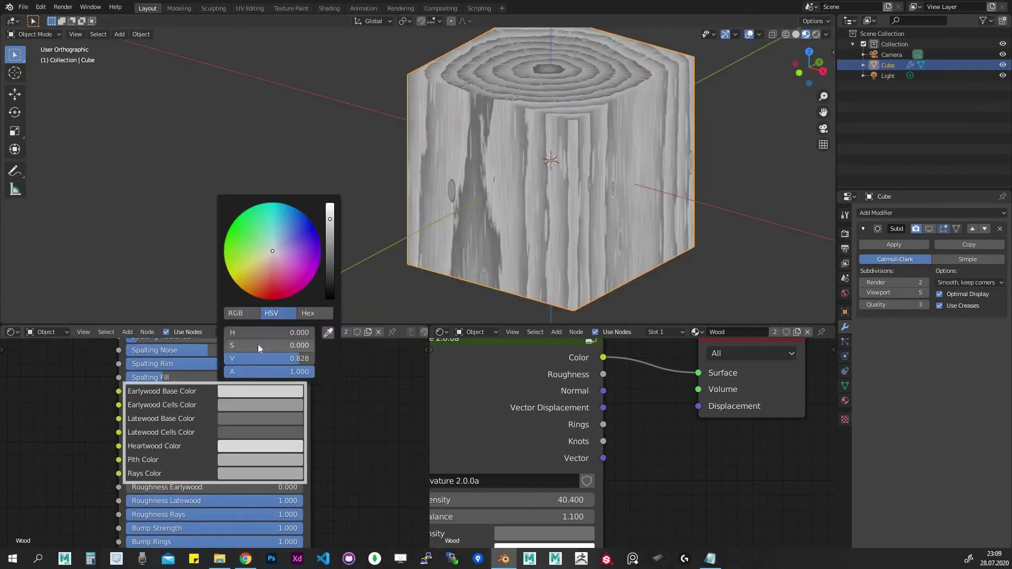
# Recolor the wood with a cream Earlywood Base Color, a brown Latewood Base Color and a beige Pith Color.
pyautogui.moveTo(258, 344)
pyautogui.mouseDown()
pyautogui.moveTo(254, 334)
pyautogui.moveTo(252, 350)
pyautogui.mouseUp()
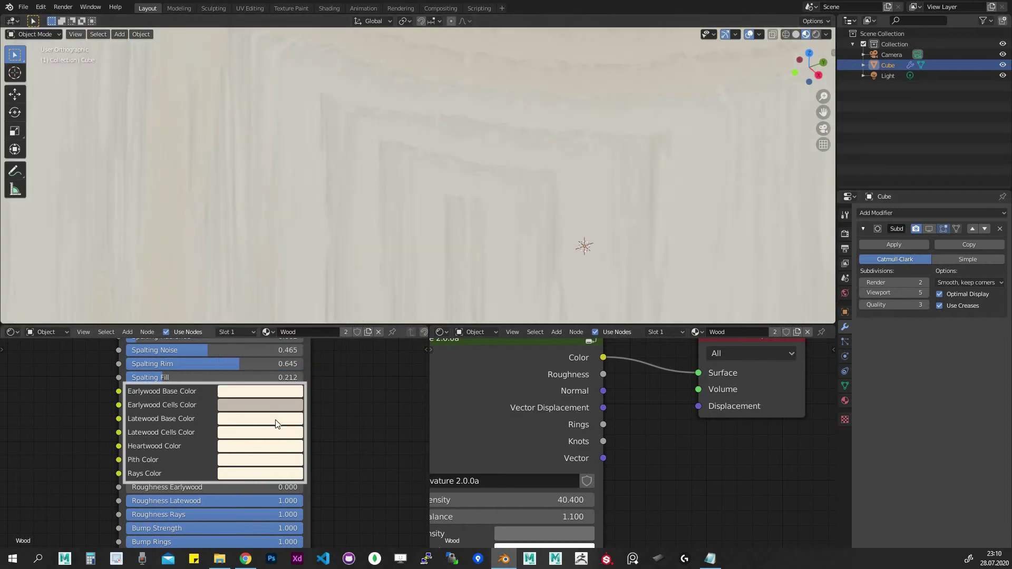
pyautogui.click(276, 420)
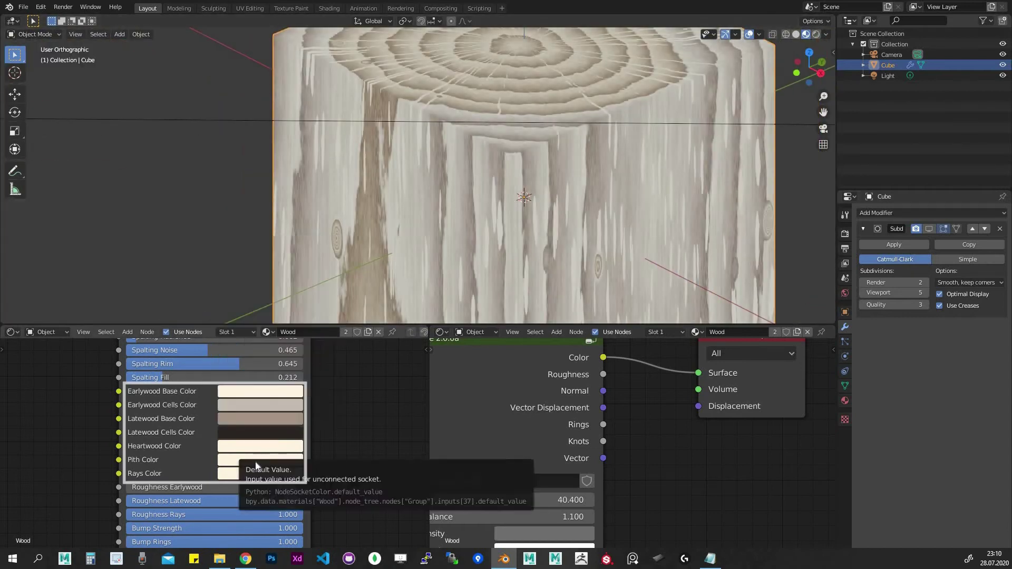
pyautogui.click(260, 460)
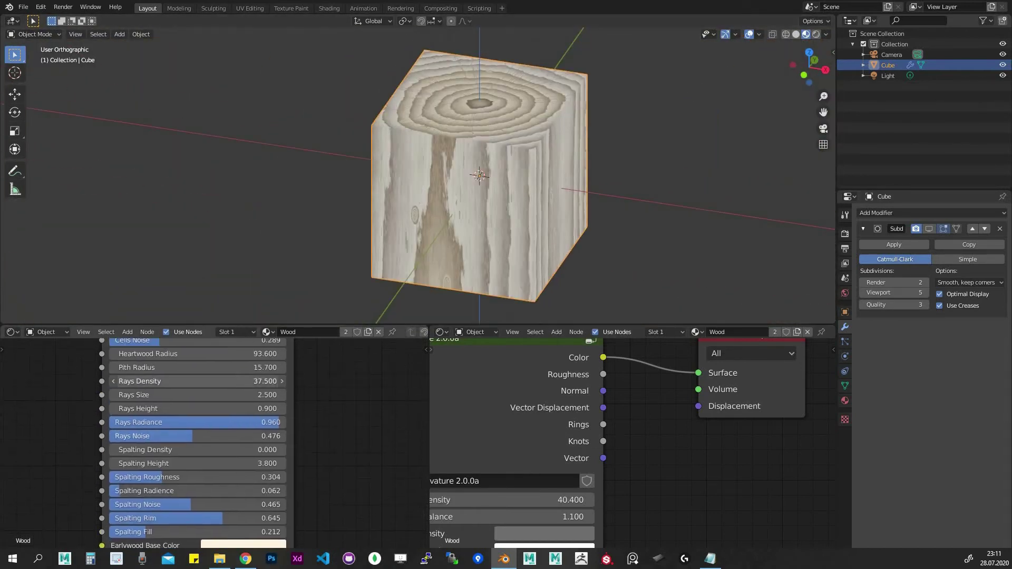
# Add a Hue Saturation Value node between the Carvature Color output and Material Output, with Saturation 1.690 and Value 0.450.
pyautogui.scroll(5, 418, 224)
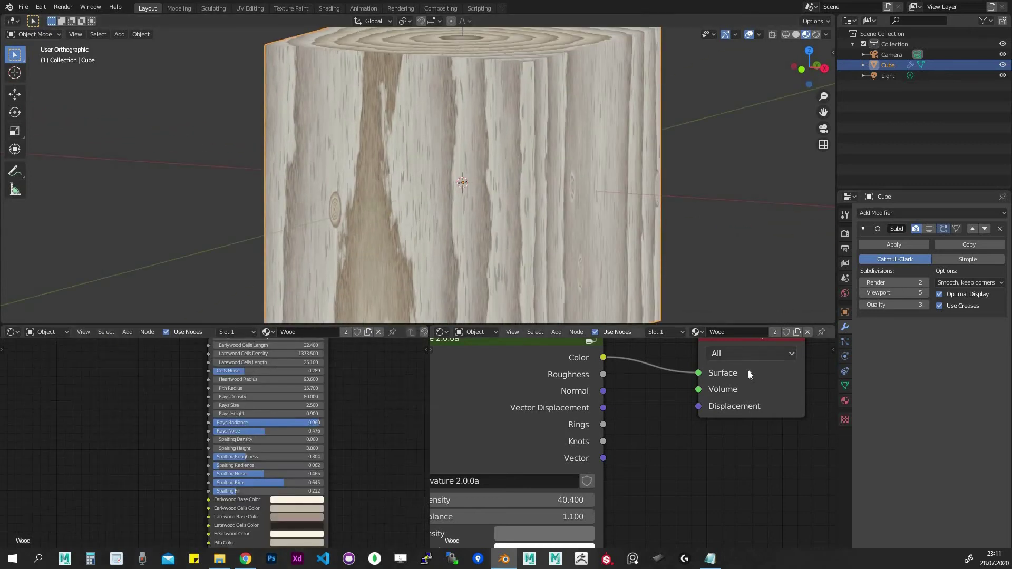
pyautogui.hotkey('shift', 'a')
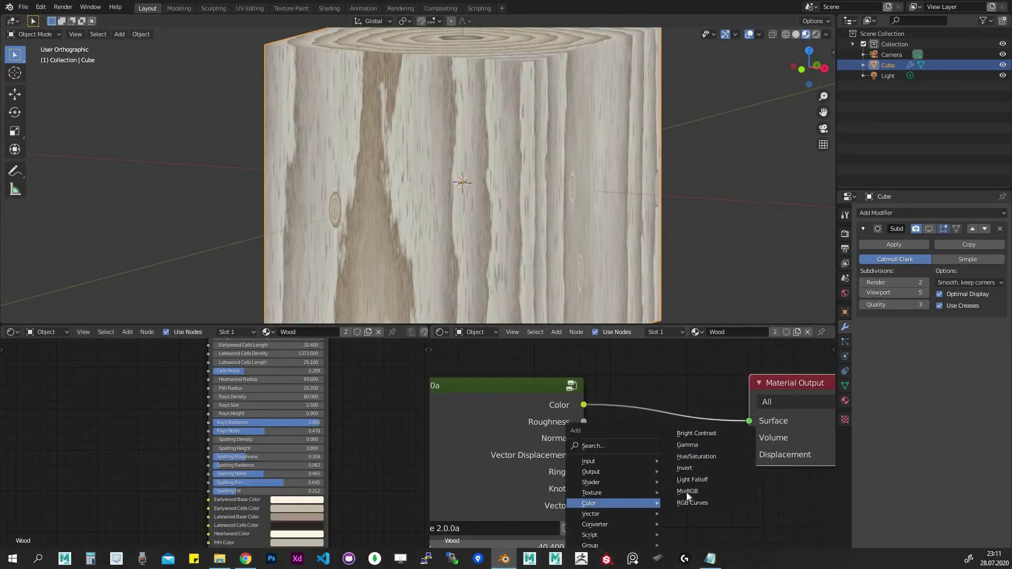
pyautogui.click(687, 493)
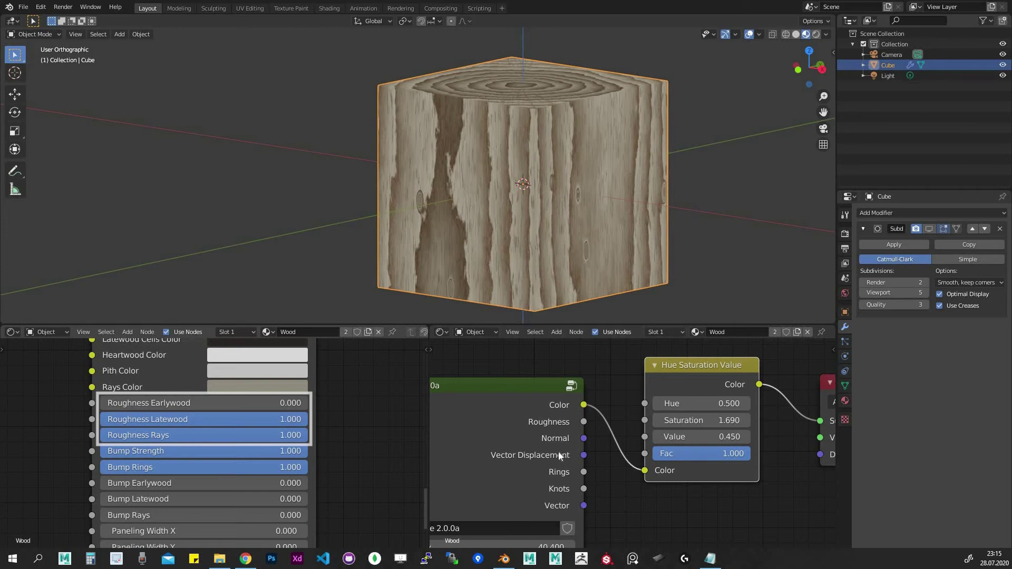
# Connect the Carvature node's Roughness output to the Surface input of Material Output.
pyautogui.moveTo(584, 422); pyautogui.dragTo(820, 420)
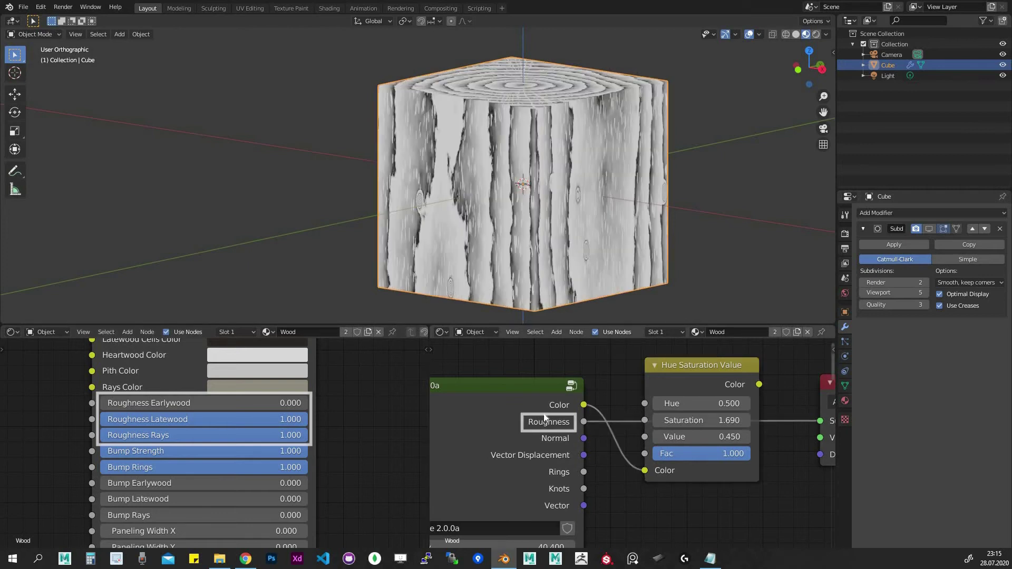
# Set Roughness Latewood to 0.289 and Roughness Rays to 0.322 on the Carvature node, keeping Roughness Earlywood at 0.000.
pyautogui.moveTo(102, 403); pyautogui.dragTo(126, 402)
pyautogui.moveTo(305, 419)
pyautogui.mouseDown()
pyautogui.moveTo(195, 419)
pyautogui.moveTo(209, 419)
pyautogui.mouseUp()
pyautogui.moveTo(305, 435)
pyautogui.mouseDown()
pyautogui.moveTo(101, 434)
pyautogui.moveTo(132, 435)
pyautogui.moveTo(151, 403)
pyautogui.mouseUp()
pyautogui.moveTo(203, 419); pyautogui.dragTo(195, 419)
pyautogui.moveTo(132, 435); pyautogui.dragTo(138, 435)
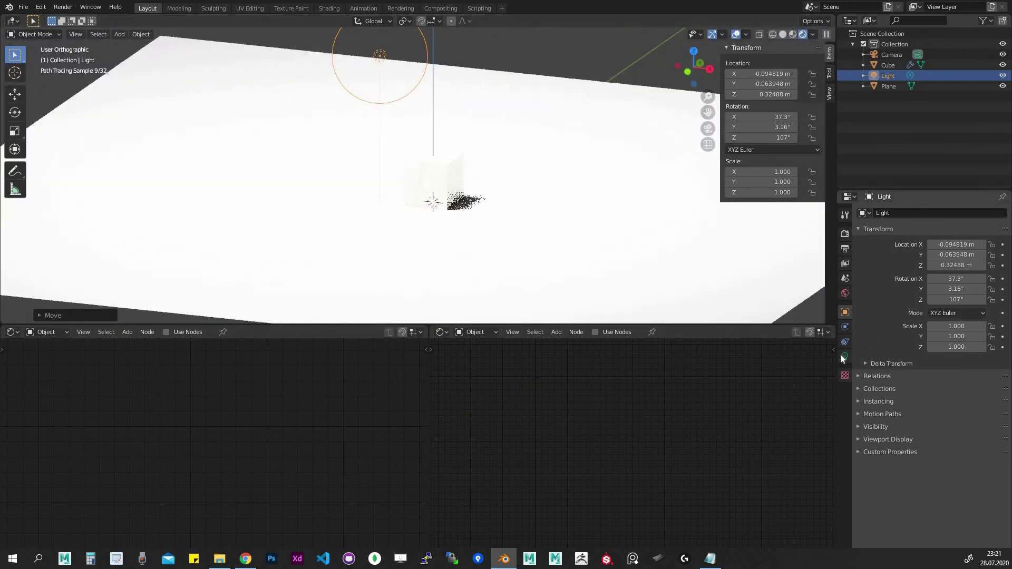
# Open the light's object data properties.
pyautogui.click(845, 356)
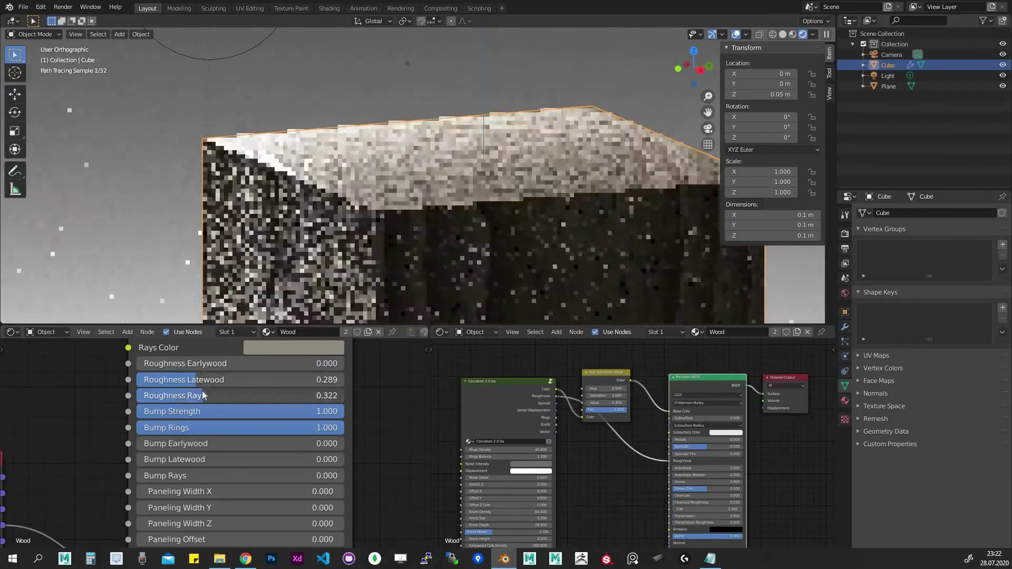
# Set Roughness Earlywood to 0.179, Roughness Latewood to 0.769 and Roughness Rays to 0.143 on the Carvature node.
pyautogui.moveTo(200, 364); pyautogui.dragTo(232, 364)
pyautogui.moveTo(199, 380); pyautogui.dragTo(313, 380)
pyautogui.moveTo(461, 237); pyautogui.dragTo(440, 238, button='middle')
pyautogui.moveTo(199, 364); pyautogui.dragTo(274, 363)
pyautogui.moveTo(274, 380); pyautogui.dragTo(173, 363)
pyautogui.moveTo(429, 238); pyautogui.dragTo(440, 238, button='middle')
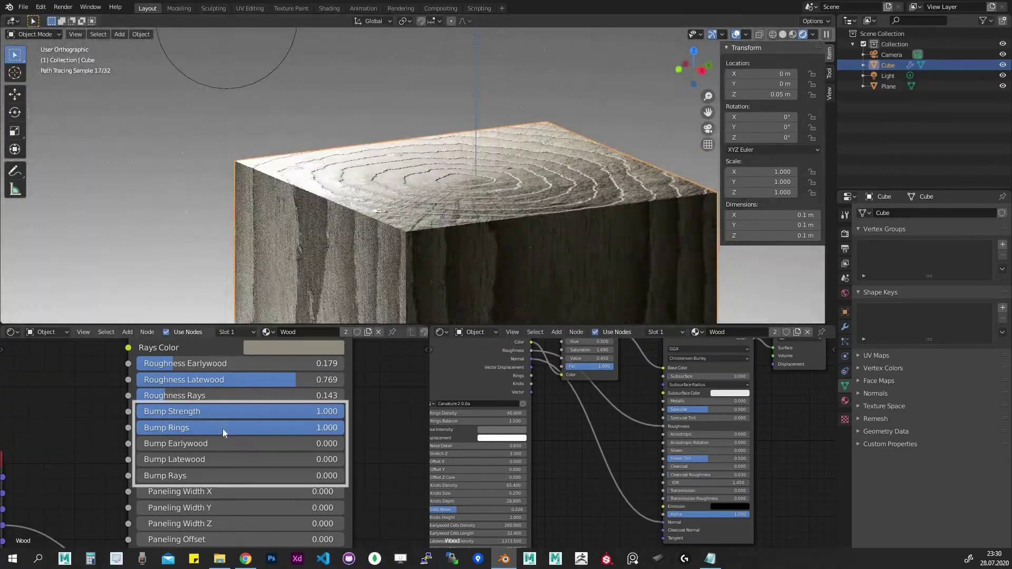
# Set Bump Strength to 0.607, Bump Rings to 0.158, Bump Earlywood to 0.198, Bump Latewood to 0.289 and Bump Rays to 0.861.
pyautogui.moveTo(223, 428); pyautogui.dragTo(174, 428)
pyautogui.moveTo(174, 444)
pyautogui.mouseDown()
pyautogui.moveTo(227, 444)
pyautogui.moveTo(220, 459)
pyautogui.moveTo(172, 459)
pyautogui.moveTo(164, 427)
pyautogui.mouseUp()
pyautogui.moveTo(221, 443); pyautogui.dragTo(146, 443)
pyautogui.moveTo(551, 233); pyautogui.dragTo(525, 228, button='middle')
pyautogui.scroll(4, 572, 207)
pyautogui.moveTo(154, 443); pyautogui.dragTo(184, 459)
pyautogui.moveTo(209, 443); pyautogui.dragTo(238, 438)
pyautogui.scroll(-3, 237, 448)
pyautogui.moveTo(256, 450); pyautogui.dragTo(244, 449)
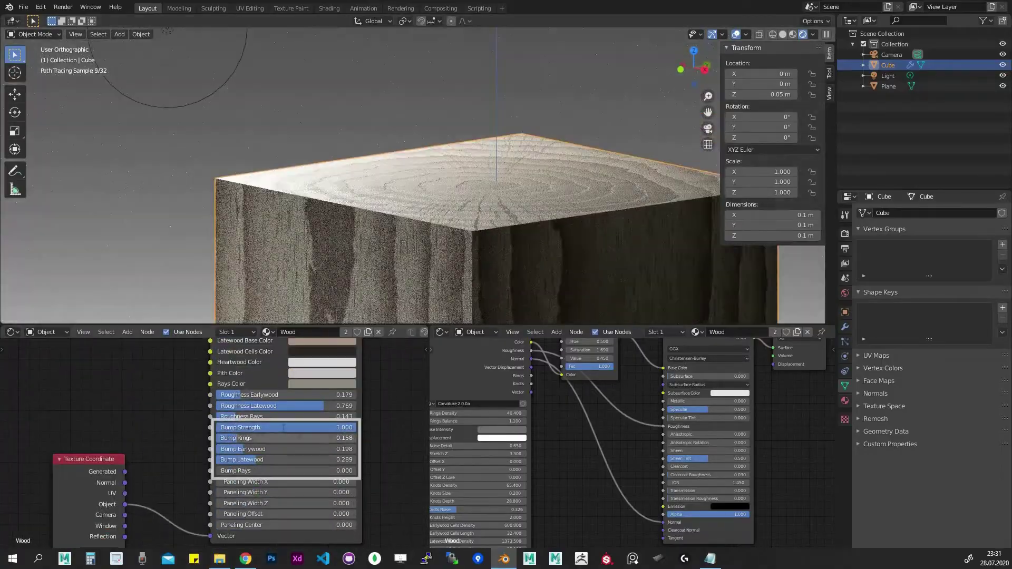
pyautogui.moveTo(284, 428); pyautogui.dragTo(247, 428)
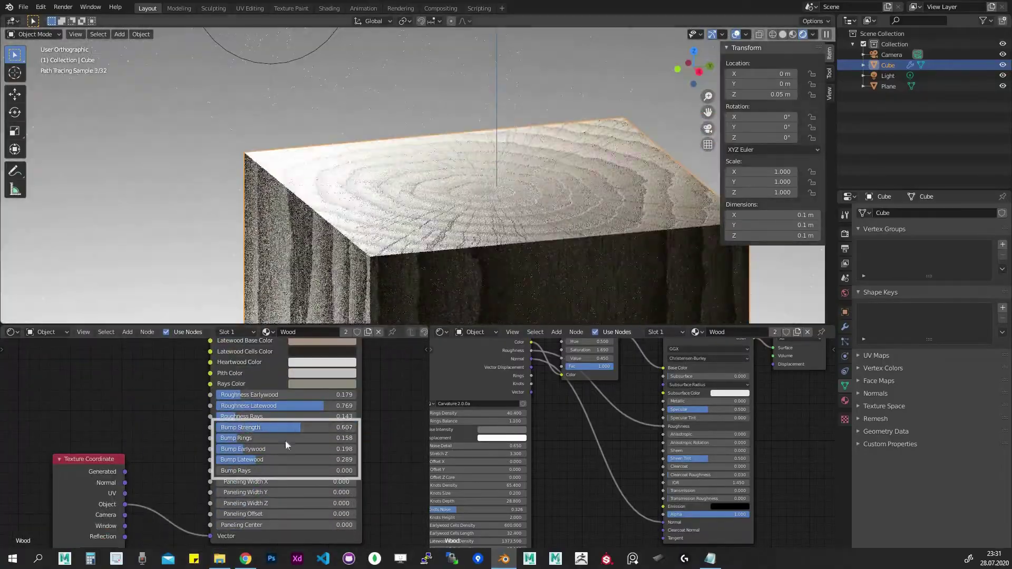
pyautogui.moveTo(232, 471); pyautogui.dragTo(347, 471)
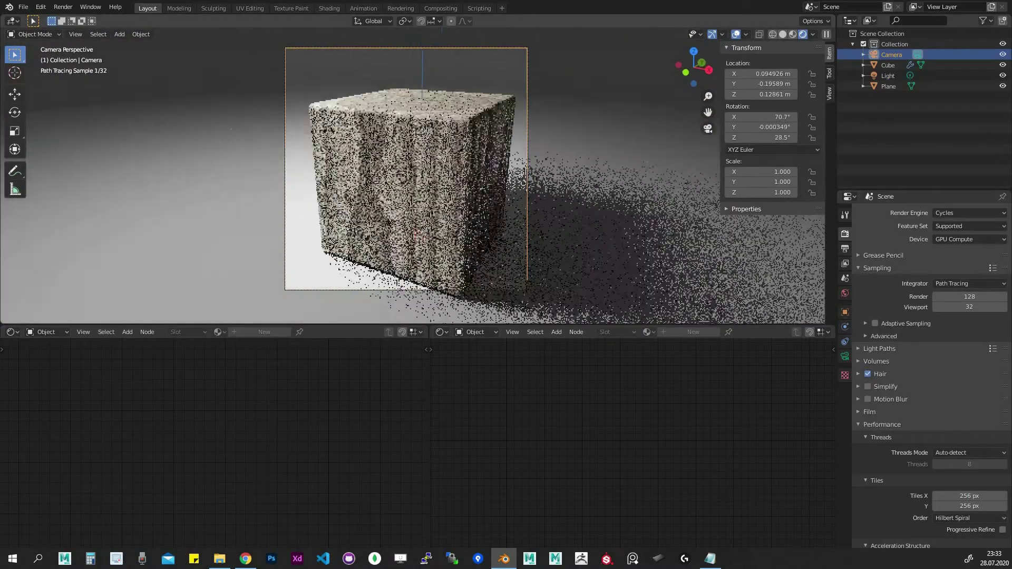
# Render the scene through the camera.
pyautogui.press('F12')
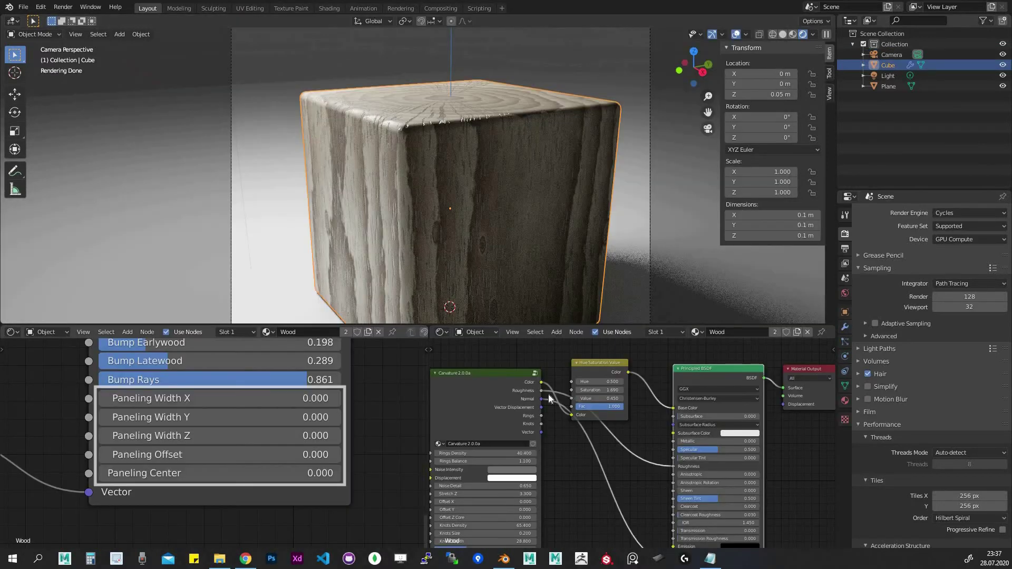
# Connect the Hue Saturation Value color directly to Material Output's Surface and switch the viewport to Material Preview with the cube's modifiers shown.
pyautogui.moveTo(628, 372); pyautogui.dragTo(783, 388)
pyautogui.moveTo(718, 369); pyautogui.dragTo(714, 426)
pyautogui.press('z')
pyautogui.click(417, 296)
pyautogui.moveTo(412, 267)
pyautogui.mouseDown(button='middle')
pyautogui.moveTo(526, 228)
pyautogui.moveTo(478, 172)
pyautogui.moveTo(416, 181)
pyautogui.mouseUp(button='middle')
pyautogui.click(845, 327)
# Try out different Paneling Width X and Paneling Width Y values on the cube's wood.
pyautogui.moveTo(221, 398)
pyautogui.mouseDown()
pyautogui.moveTo(232, 398)
pyautogui.moveTo(222, 398)
pyautogui.mouseUp()
pyautogui.moveTo(222, 417); pyautogui.dragTo(234, 417)
pyautogui.moveTo(337, 222); pyautogui.dragTo(290, 248, button='middle')
pyautogui.moveTo(212, 417); pyautogui.dragTo(222, 435)
pyautogui.moveTo(222, 398); pyautogui.dragTo(226, 398)
pyautogui.moveTo(438, 221); pyautogui.dragTo(486, 206, button='middle')
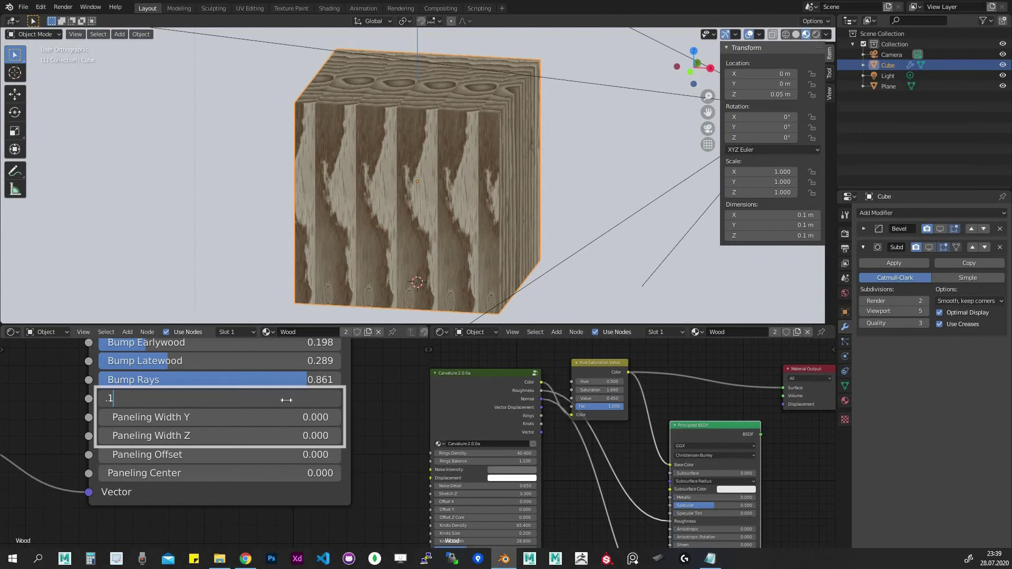
# Set Paneling Width X to 0.025 and inspect the resulting panels on the cube.
pyautogui.moveTo(263, 398); pyautogui.dragTo(282, 398)
pyautogui.press('BackSpace')
pyautogui.write('025')
pyautogui.press('Return')
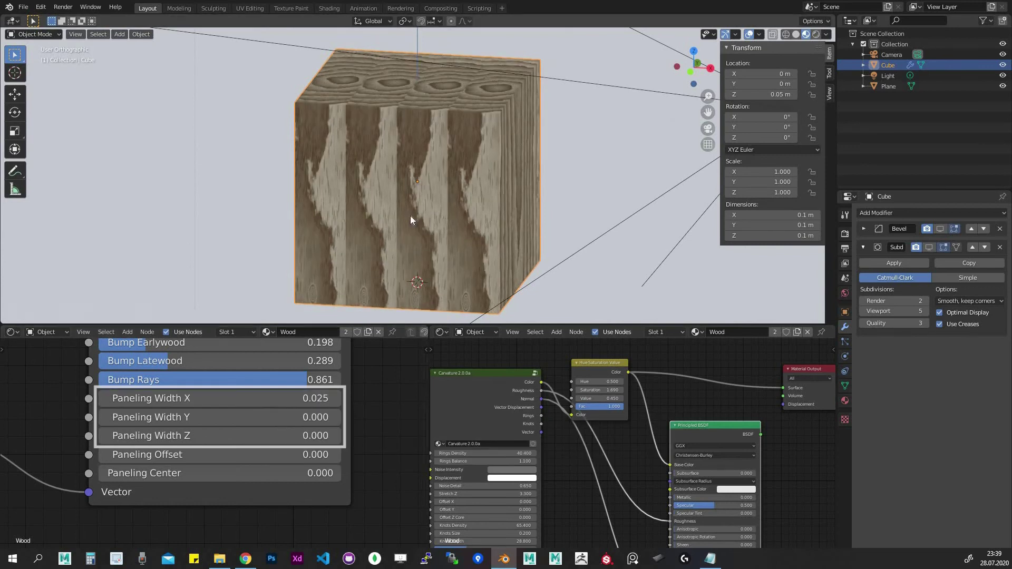
pyautogui.moveTo(402, 214)
pyautogui.mouseDown(button='middle')
pyautogui.moveTo(501, 207)
pyautogui.moveTo(390, 198)
pyautogui.moveTo(418, 191)
pyautogui.moveTo(409, 200)
pyautogui.mouseUp(button='middle')
pyautogui.scroll(2, 403, 197)
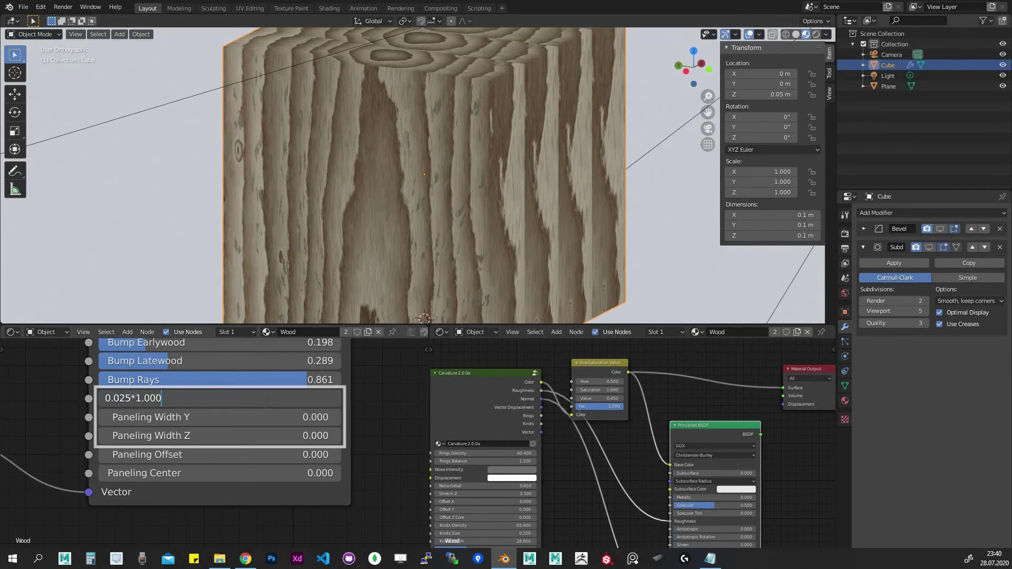
# Set Paneling Offset to 1000 on the Carvature node.
pyautogui.moveTo(345, 290); pyautogui.dragTo(320, 291, button='middle')
pyautogui.moveTo(253, 455); pyautogui.dragTo(332, 454)
pyautogui.scroll(-3, 386, 213)
pyautogui.moveTo(386, 214); pyautogui.dragTo(344, 194, button='middle')
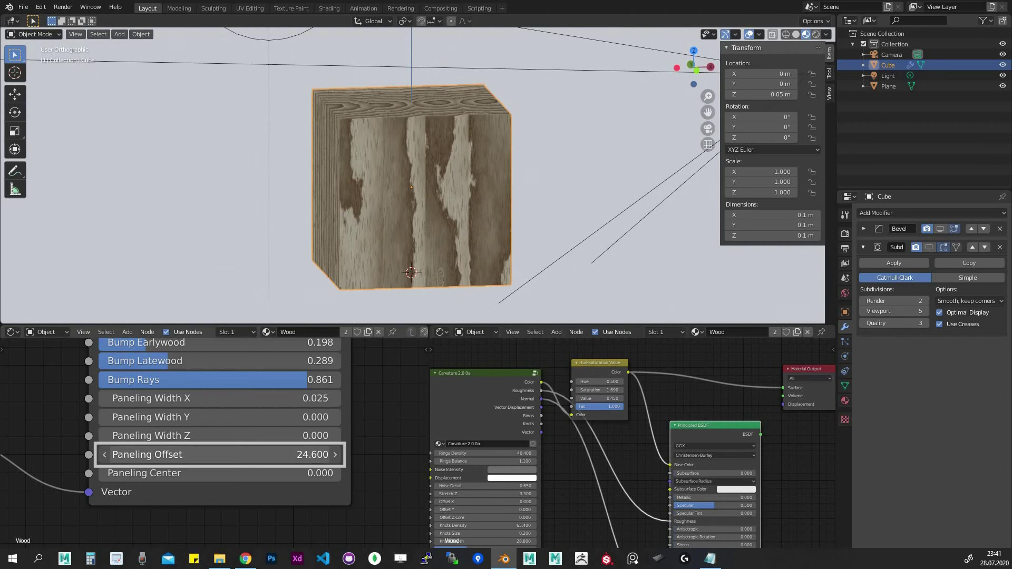
pyautogui.moveTo(173, 457); pyautogui.dragTo(317, 457)
pyautogui.click(174, 456)
pyautogui.write('1000')
pyautogui.press('Return')
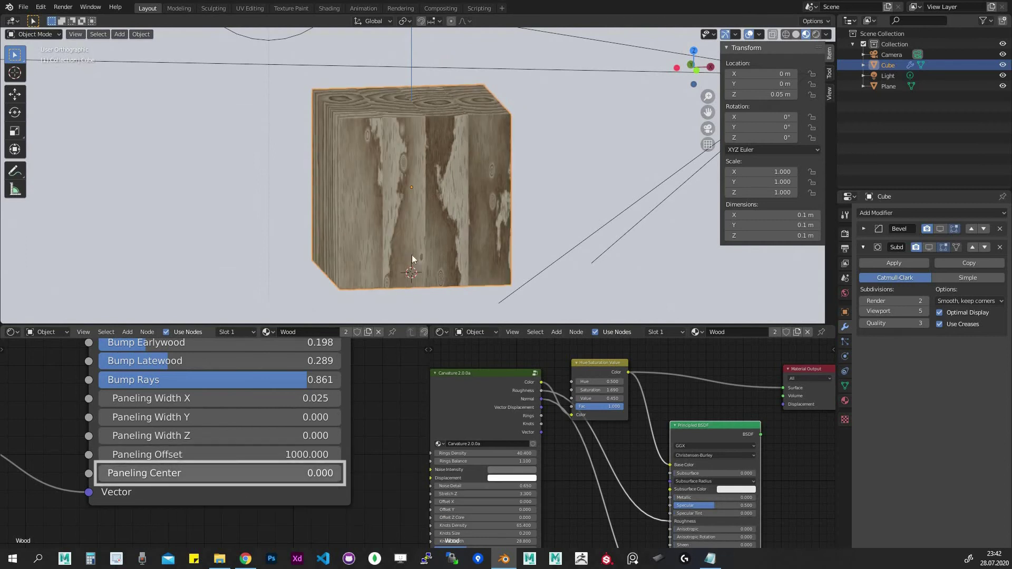
# Hide the camera in the viewport.
pyautogui.moveTo(428, 217); pyautogui.dragTo(426, 193, button='middle')
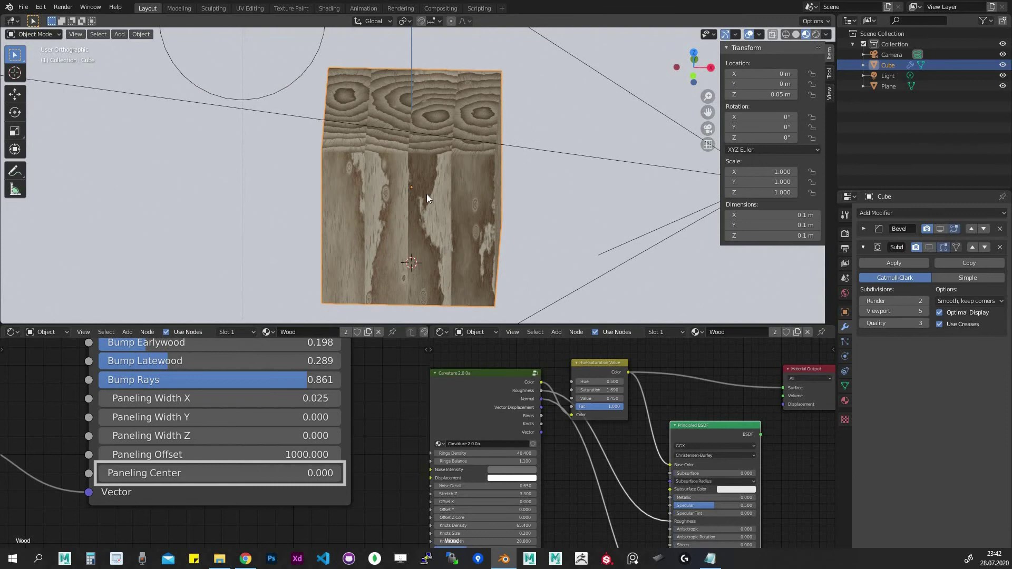
pyautogui.click(1003, 55)
# Set Paneling Center to 1.000 and Paneling Width X to 0.000.
pyautogui.moveTo(108, 473); pyautogui.dragTo(341, 473)
pyautogui.moveTo(498, 224); pyautogui.dragTo(736, 206, button='middle')
pyautogui.moveTo(255, 472); pyautogui.dragTo(98, 418)
pyautogui.moveTo(477, 142); pyautogui.dragTo(506, 141, button='middle')
pyautogui.moveTo(130, 473); pyautogui.dragTo(374, 458)
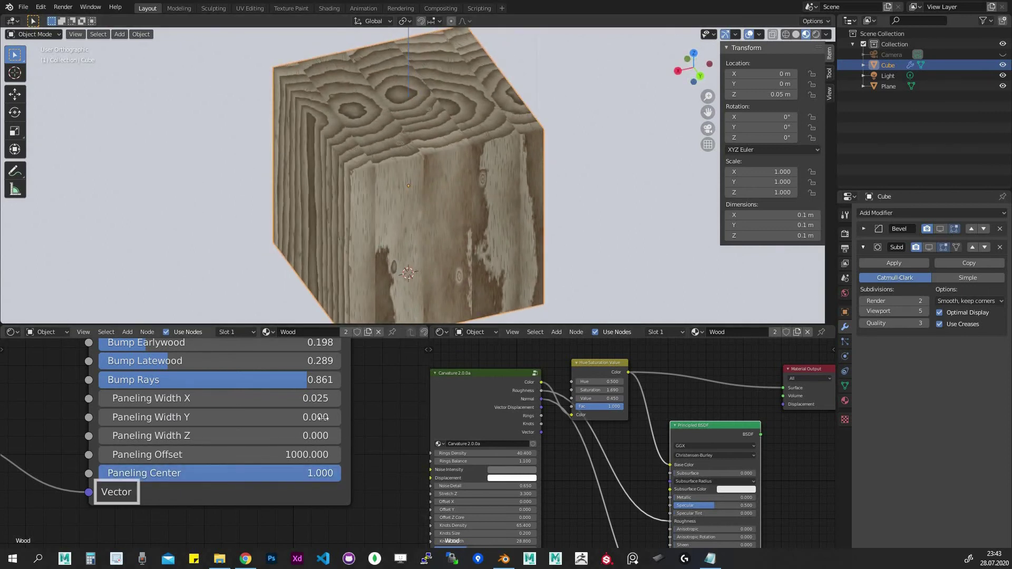
pyautogui.moveTo(312, 399); pyautogui.dragTo(248, 399)
# Insert a Mapping node between the Texture Coordinate node's Object output and the Carvature node's Vector input.
pyautogui.moveTo(415, 493); pyautogui.dragTo(245, 503, button='middle')
pyautogui.scroll(-4, 260, 484)
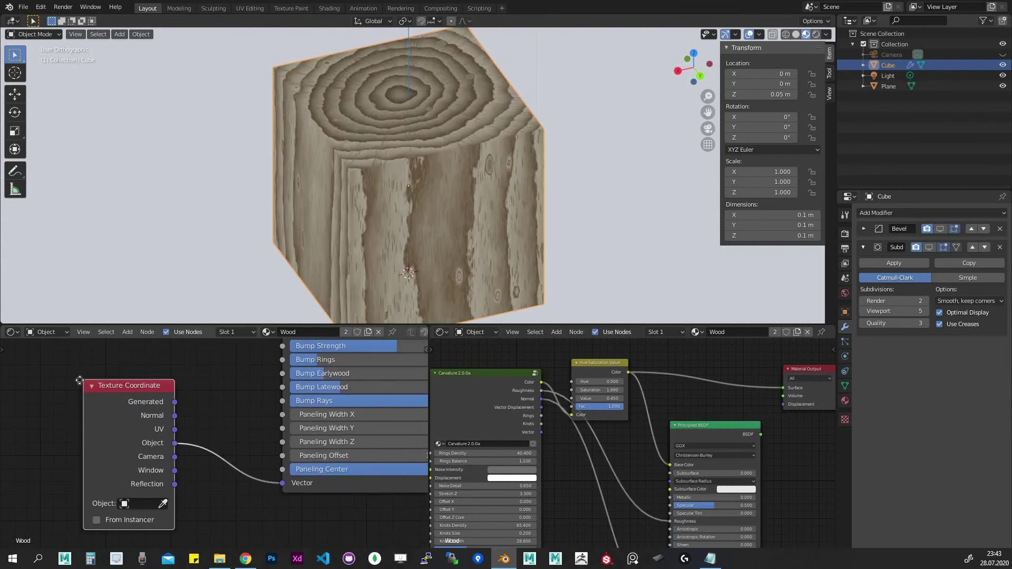
pyautogui.moveTo(80, 380); pyautogui.dragTo(56, 358)
pyautogui.scroll(-3, 166, 394)
pyautogui.moveTo(177, 403); pyautogui.dragTo(220, 415, button='middle')
pyautogui.hotkey('shift', 'a')
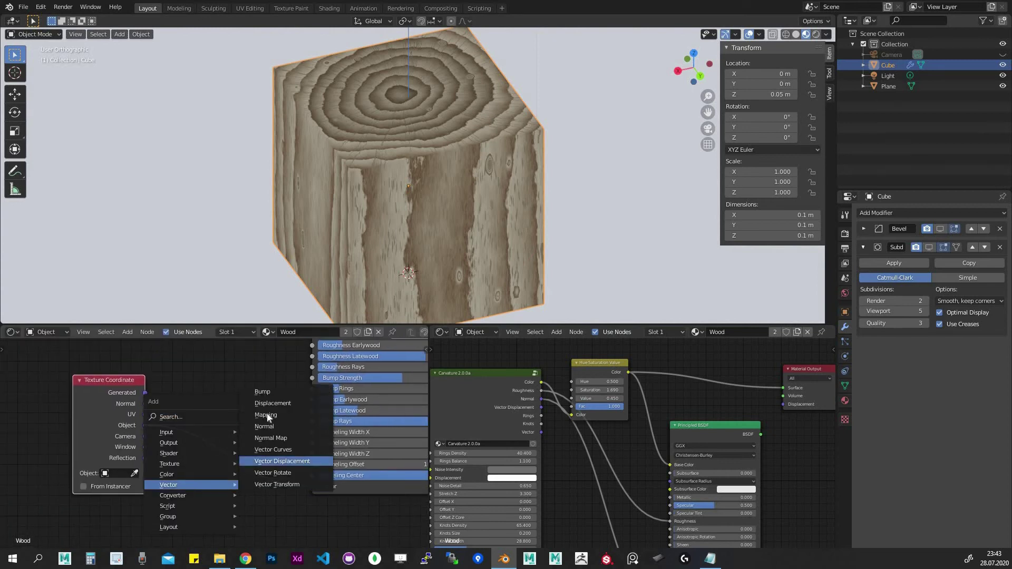
pyautogui.click(266, 415)
pyautogui.click(227, 369)
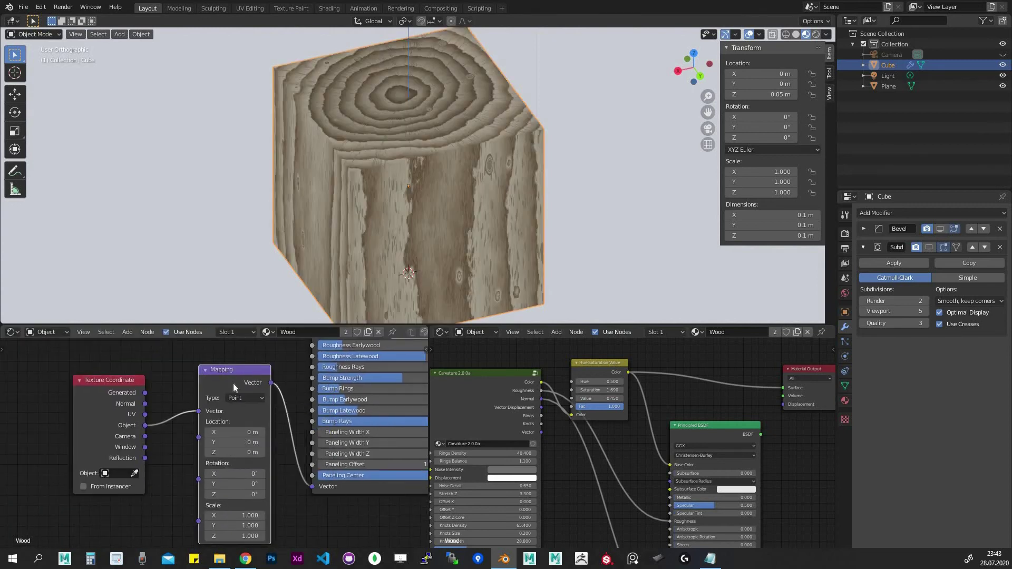
# Set the Mapping node's Z location to 0.02 m and try altering its scale.
pyautogui.moveTo(234, 432); pyautogui.dragTo(274, 495)
pyautogui.moveTo(227, 510); pyautogui.dragTo(218, 464, button='middle')
pyautogui.moveTo(237, 470); pyautogui.dragTo(195, 491)
pyautogui.press('Escape')
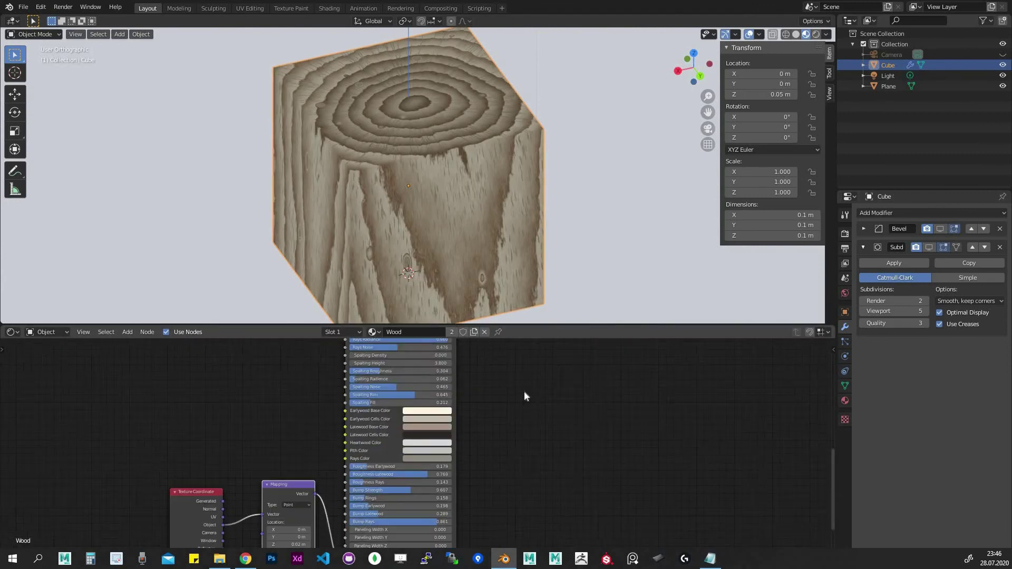
# Enlarge the node editor and move the Principled BSDF node up toward the Material Output node.
pyautogui.scroll(-6, 523, 390)
pyautogui.moveTo(500, 325); pyautogui.dragTo(501, 219)
pyautogui.moveTo(490, 388); pyautogui.dragTo(479, 403, button='middle')
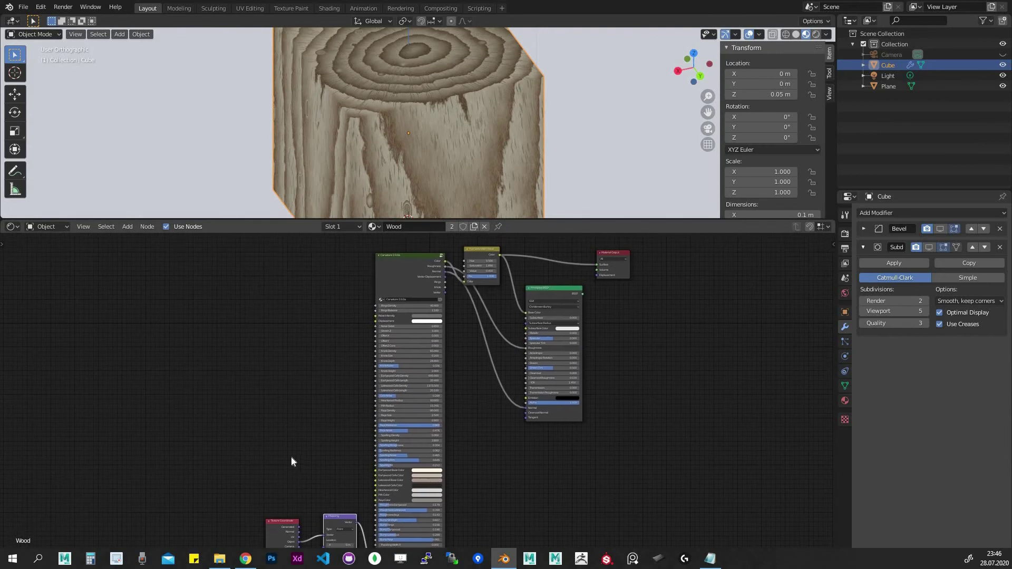
pyautogui.moveTo(563, 285); pyautogui.dragTo(562, 263)
pyautogui.scroll(5, 481, 281)
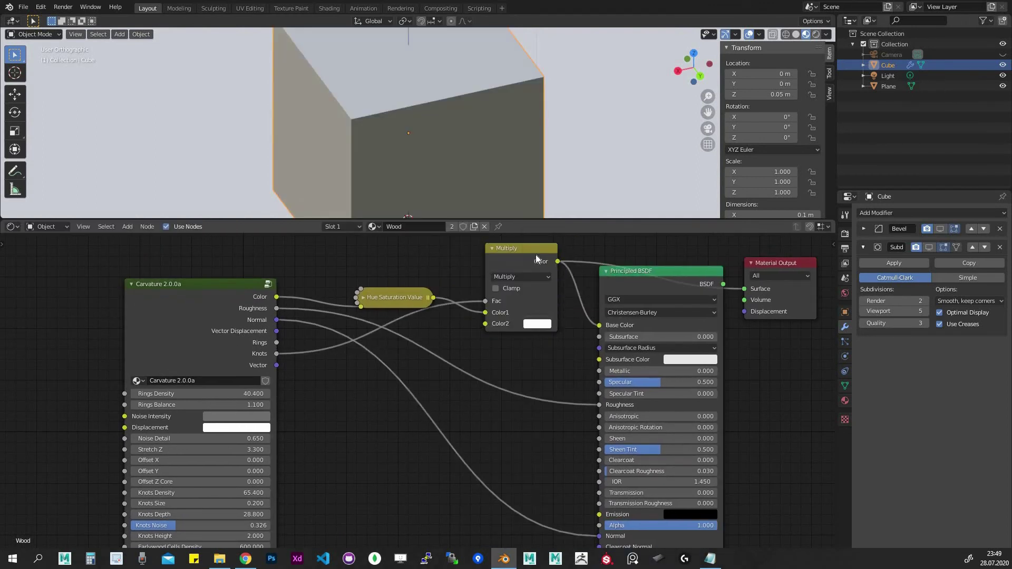
# Open the Multiply node's Color2 for editing and add a color mix node to the tree.
pyautogui.click(538, 324)
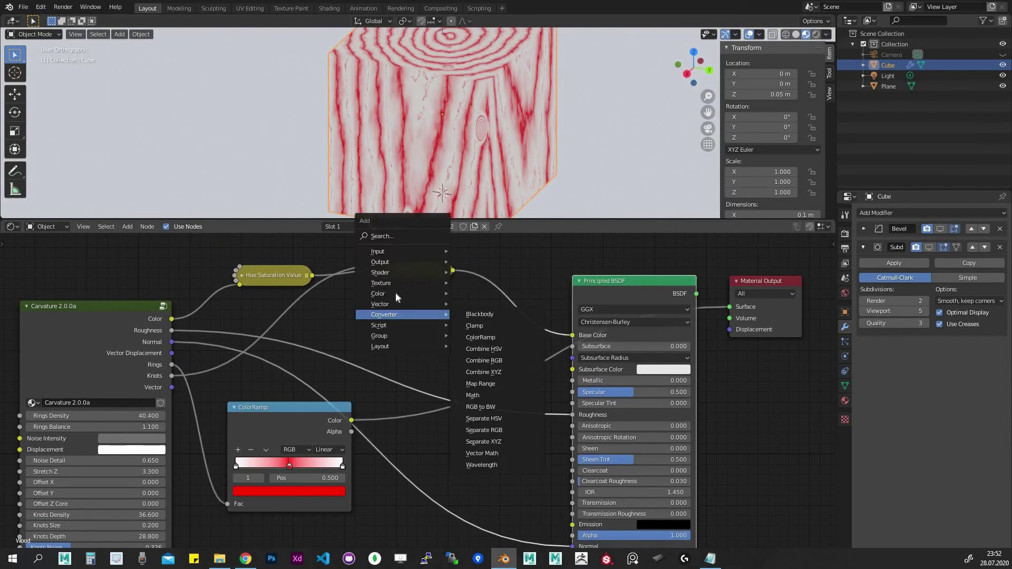
pyautogui.click(396, 292)
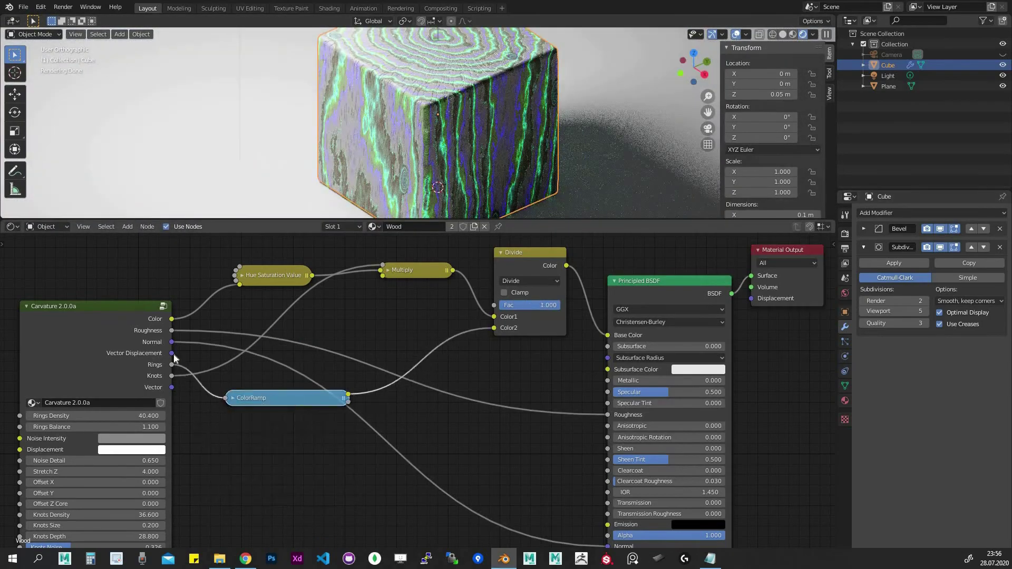
# Connect the Carvature Vector Displacement output to Material Output's Displacement and change the Carvature Displacement color to yellow.
pyautogui.moveTo(171, 353); pyautogui.dragTo(752, 298)
pyautogui.scroll(-2, 458, 174)
pyautogui.moveTo(458, 174); pyautogui.dragTo(481, 142, button='middle')
pyautogui.click(126, 450)
pyautogui.moveTo(143, 424); pyautogui.dragTo(103, 424)
pyautogui.moveTo(474, 142); pyautogui.dragTo(404, 115, button='middle')
# Add a Gradient Texture node beside the Carvature node and preview it on the cube.
pyautogui.moveTo(271, 286); pyautogui.dragTo(605, 279, button='middle')
pyautogui.hotkey('shift', 'a')
pyautogui.click(174, 416)
pyautogui.click(133, 295)
pyautogui.keyDown('ctrl'); pyautogui.keyDown('shift'); pyautogui.click(133, 295); pyautogui.keyUp('shift'); pyautogui.keyUp('ctrl')
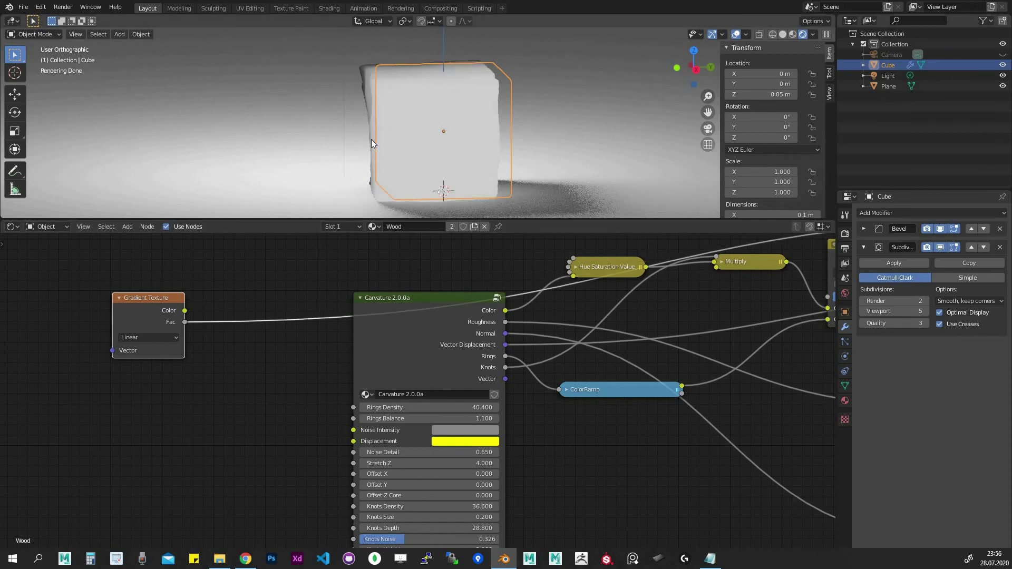
# Connect the Gradient Texture's Fac to the Carvature Displacement input and preview the Principled BSDF on the cube.
pyautogui.moveTo(185, 322); pyautogui.dragTo(354, 441)
pyautogui.moveTo(659, 396); pyautogui.dragTo(475, 411, button='middle')
pyautogui.keyDown('ctrl'); pyautogui.keyDown('shift'); pyautogui.click(794, 286); pyautogui.keyUp('shift'); pyautogui.keyUp('ctrl')
pyautogui.moveTo(459, 150); pyautogui.dragTo(449, 144, button='middle')
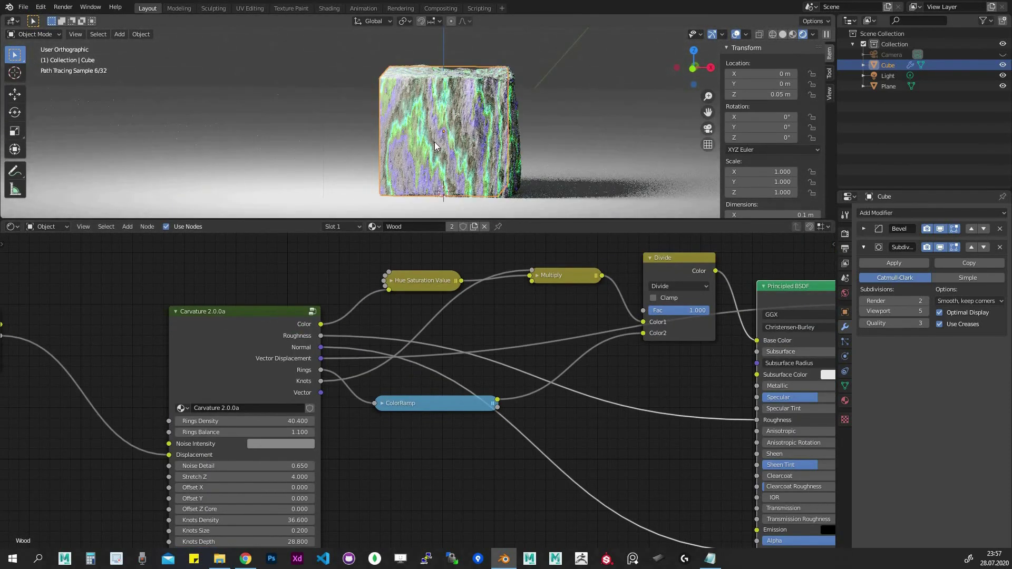
# Preview the Gradient Texture on the displaced cube and return to the Principled BSDF shading for comparison.
pyautogui.moveTo(120, 303); pyautogui.dragTo(147, 304, button='middle')
pyautogui.scroll(-2, 146, 305)
pyautogui.keyDown('ctrl'); pyautogui.keyDown('shift'); pyautogui.click(22, 316); pyautogui.keyUp('shift'); pyautogui.keyUp('ctrl')
pyautogui.moveTo(486, 132); pyautogui.dragTo(484, 151, button='middle')
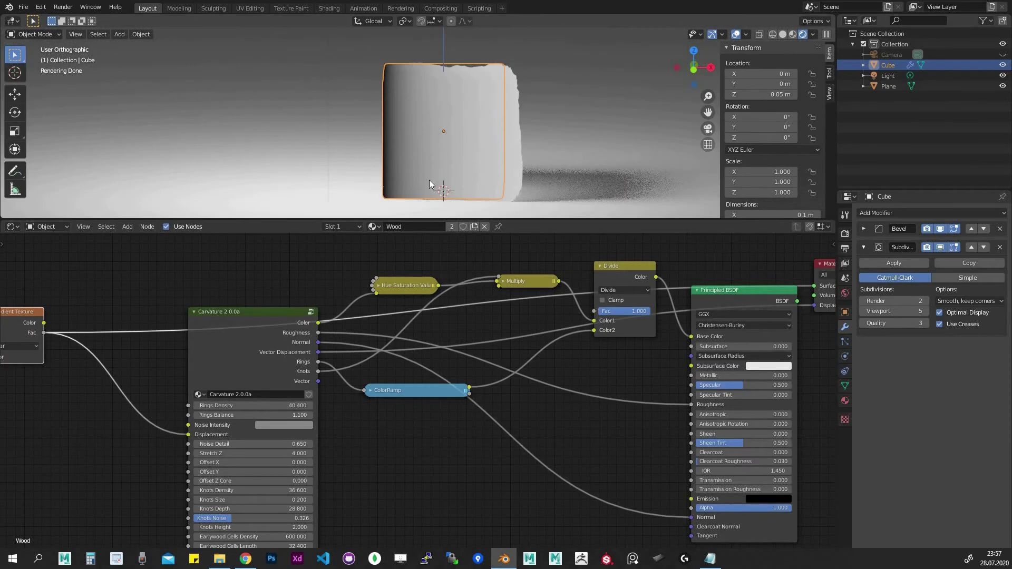
pyautogui.keyDown('ctrl'); pyautogui.keyDown('shift'); pyautogui.click(776, 293); pyautogui.keyUp('shift'); pyautogui.keyUp('ctrl')
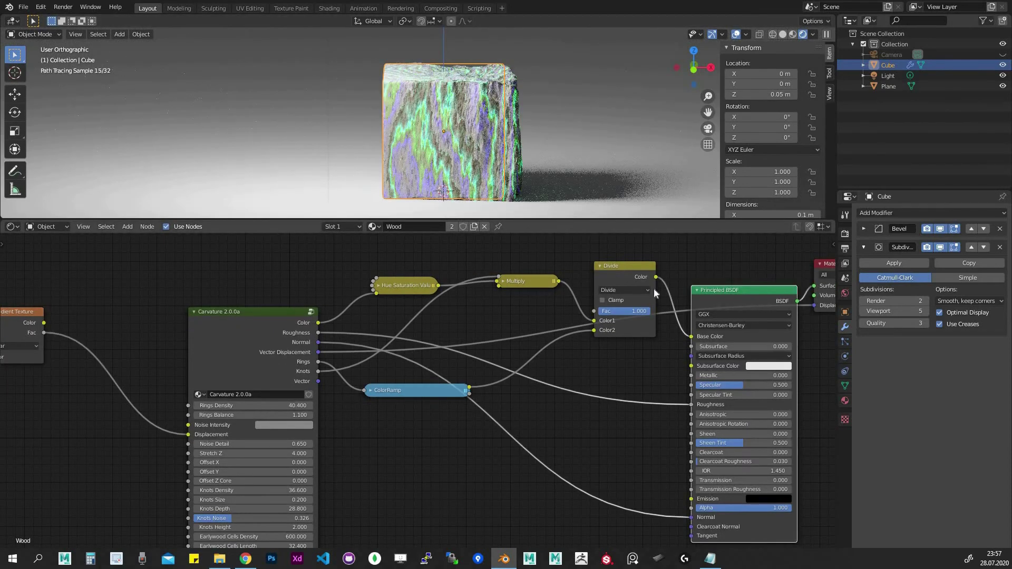
# Disconnect the displacement from Material Output and delete the extra color nodes between Carvature and the Principled BSDF.
pyautogui.moveTo(814, 305); pyautogui.dragTo(791, 345)
pyautogui.press('x')
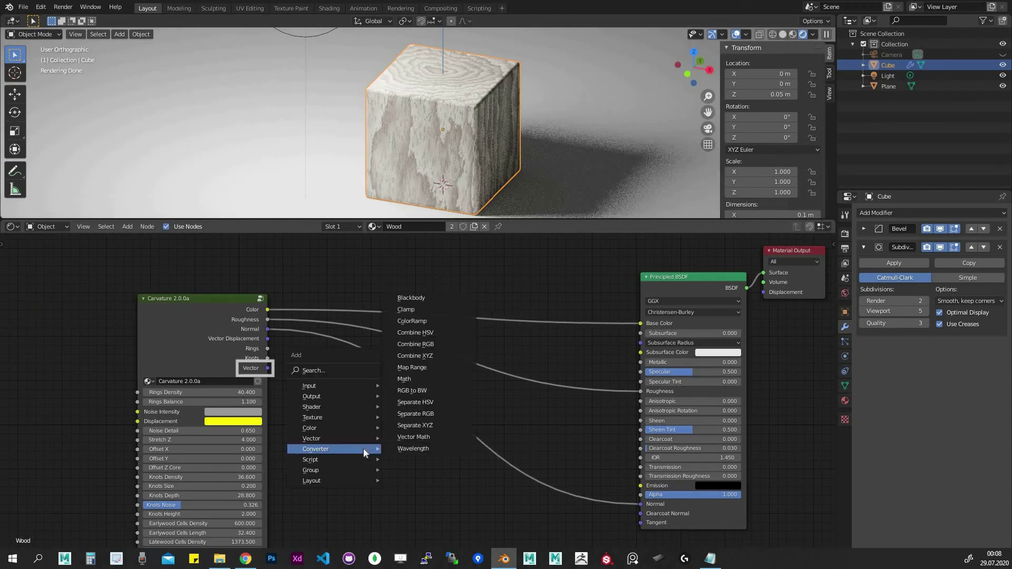
# Add a Noise Texture driven by a Texture Coordinate node's Object output and preview its Fac on the cube.
pyautogui.moveTo(362, 448)
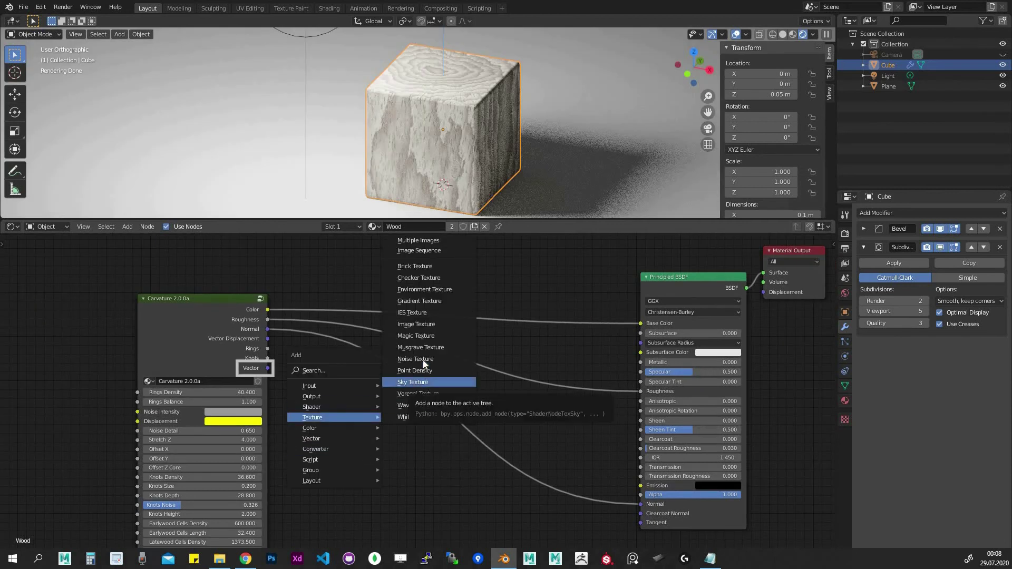
pyautogui.click(424, 382)
pyautogui.moveTo(282, 360)
pyautogui.click(369, 302)
pyautogui.click(99, 274)
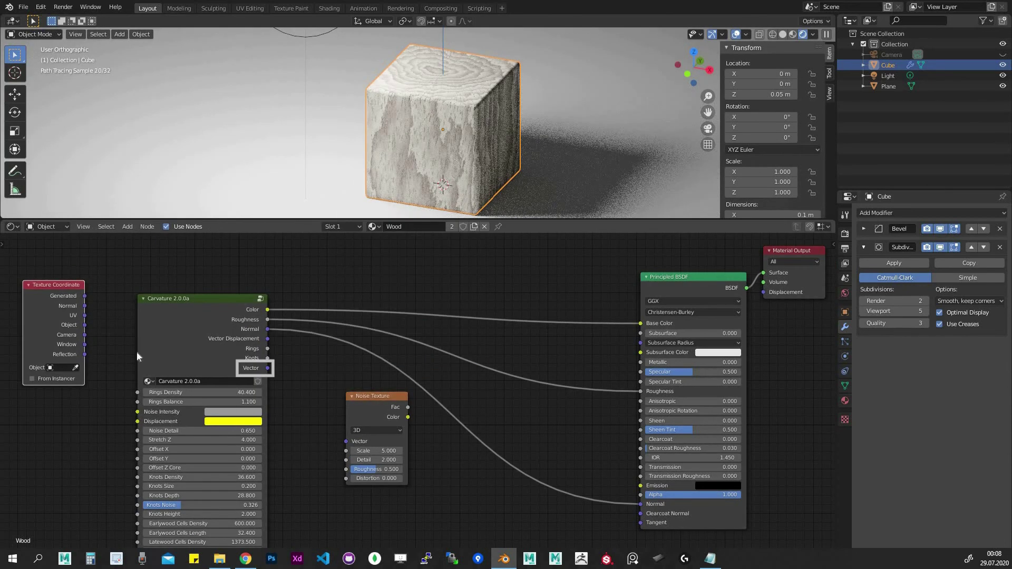
pyautogui.moveTo(768, 277); pyautogui.dragTo(763, 273)
pyautogui.moveTo(402, 412); pyautogui.dragTo(455, 393)
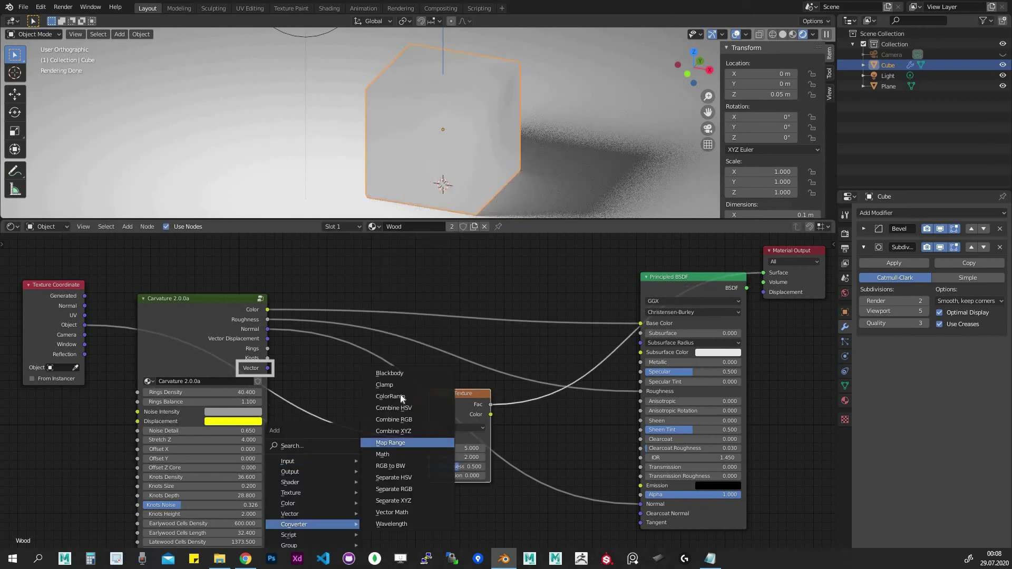
# Insert a Mapping node of type Texture between the Texture Coordinate and Noise Texture nodes.
pyautogui.moveTo(289, 514)
pyautogui.click(400, 430)
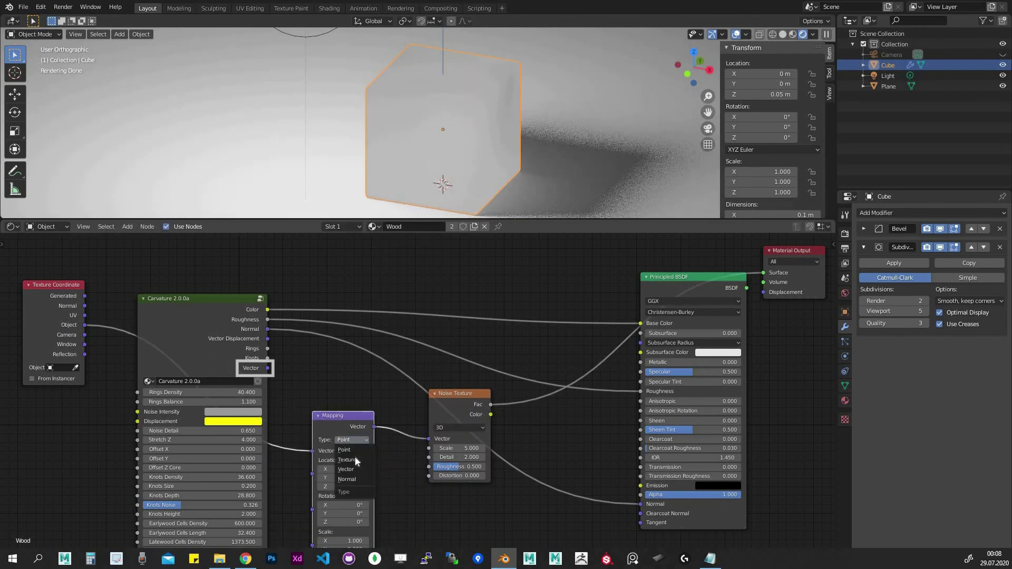
# Add a red-to-white ColorRamp after the Noise Texture, with noise Scale 209.1 and the white stop at position 0.514.
pyautogui.moveTo(528, 438)
pyautogui.click(574, 450)
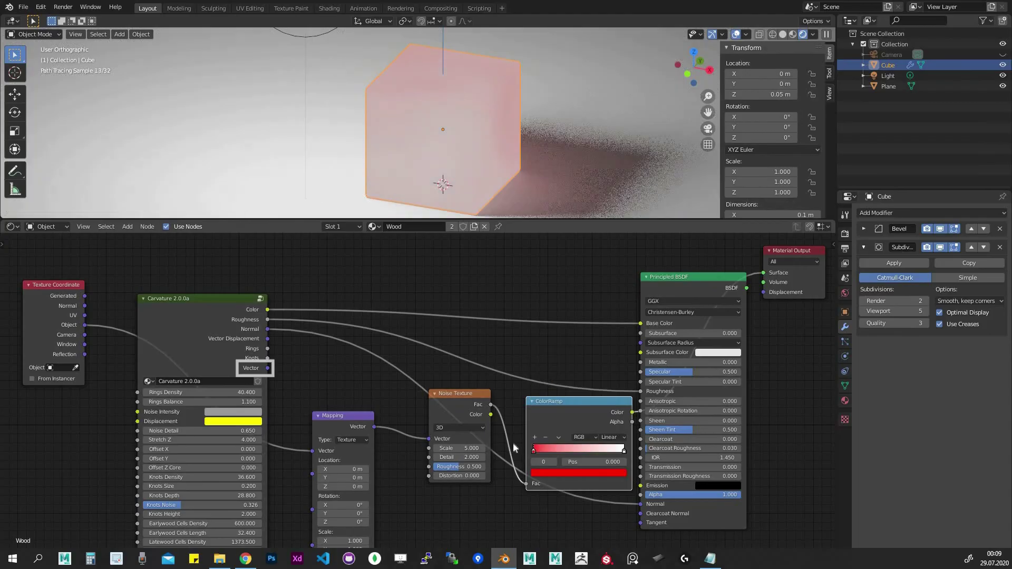
pyautogui.moveTo(458, 448); pyautogui.dragTo(558, 450)
pyautogui.moveTo(624, 450); pyautogui.dragTo(567, 451)
pyautogui.moveTo(588, 451); pyautogui.dragTo(580, 450)
# Set the Mapping node's Z scale to 20.
pyautogui.moveTo(374, 502); pyautogui.dragTo(366, 447, button='middle')
pyautogui.keyDown('ctrl'); pyautogui.moveTo(333, 502); pyautogui.dragTo(358, 501); pyautogui.keyUp('ctrl')
pyautogui.moveTo(564, 159); pyautogui.dragTo(570, 168, button='middle')
# Combine the Carvature color and the ColorRamp color in a Multiply node with Fac 1.000 feeding the Principled BSDF's Base Color.
pyautogui.moveTo(559, 346); pyautogui.dragTo(544, 338)
pyautogui.moveTo(447, 237); pyautogui.dragTo(443, 276, button='middle')
pyautogui.click(489, 313)
pyautogui.click(523, 287)
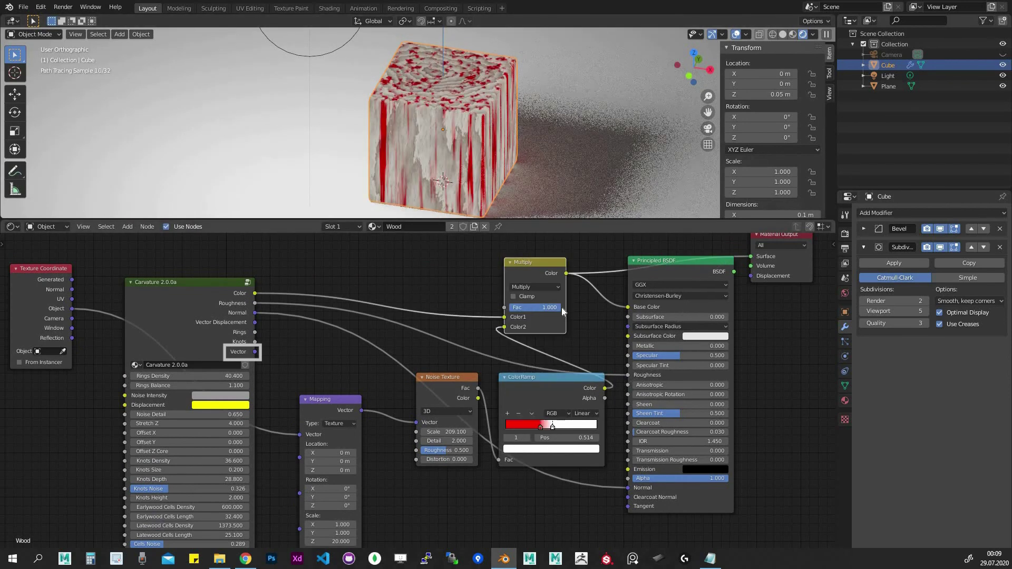
# Drive the Mapping node from the Carvature node's Vector output and delete the Texture Coordinate node.
pyautogui.moveTo(319, 399); pyautogui.dragTo(285, 357)
pyautogui.moveTo(321, 388); pyautogui.dragTo(322, 391)
pyautogui.scroll(7, 469, 160)
pyautogui.scroll(-5, 473, 115)
pyautogui.moveTo(473, 116); pyautogui.dragTo(437, 63, button='middle')
pyautogui.scroll(-3, 436, 109)
pyautogui.scroll(-4, 492, 394)
pyautogui.moveTo(348, 496); pyautogui.dragTo(458, 431)
pyautogui.scroll(-3, 460, 431)
pyautogui.moveTo(459, 432); pyautogui.dragTo(460, 498, button='middle')
pyautogui.click(228, 409)
pyautogui.press('x')
# Spread out the mapping, noise, multiply and shader nodes, and connect the Principled BSDF to Material Output's Surface.
pyautogui.moveTo(327, 414); pyautogui.dragTo(314, 416)
pyautogui.moveTo(553, 364); pyautogui.dragTo(649, 406)
pyautogui.moveTo(596, 389); pyautogui.dragTo(676, 393)
pyautogui.moveTo(513, 390); pyautogui.dragTo(576, 327)
pyautogui.moveTo(301, 264); pyautogui.dragTo(503, 335)
pyautogui.keyDown('ctrl'); pyautogui.keyDown('shift'); pyautogui.click(659, 406); pyautogui.keyUp('shift'); pyautogui.keyUp('ctrl')
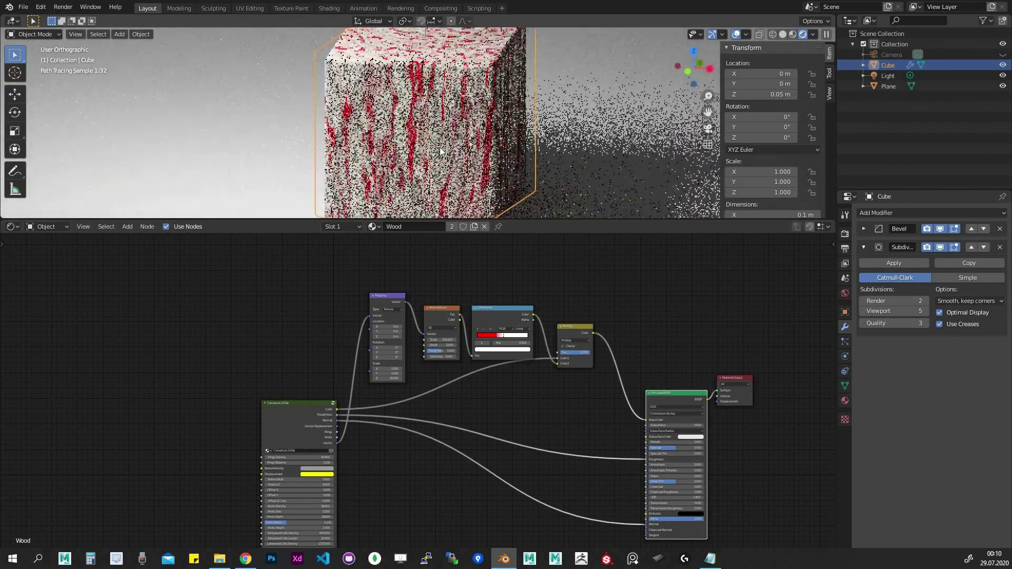